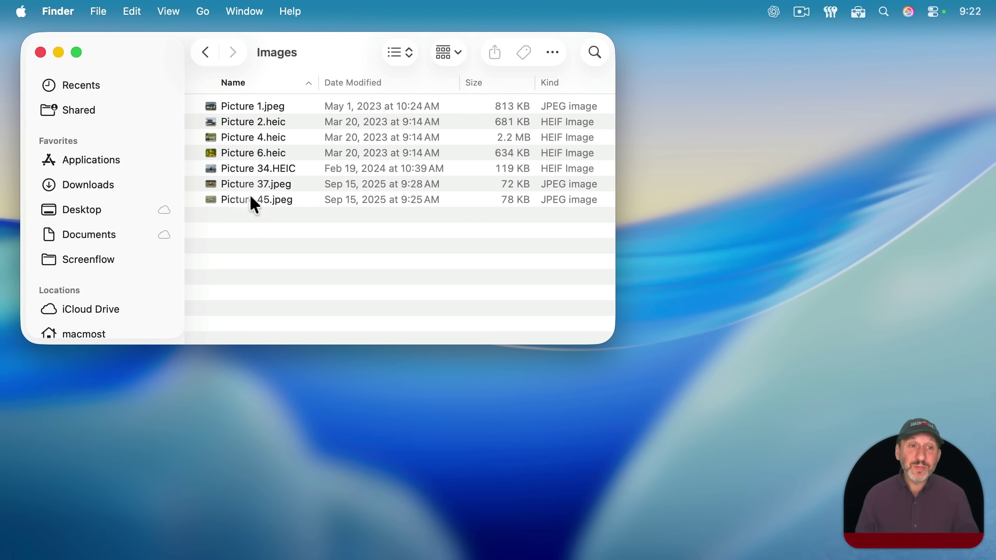
- Preview the thatched-cottage photo Picture 1.jpeg in Quick Look, then close the preview
click(231, 107)
key(space)
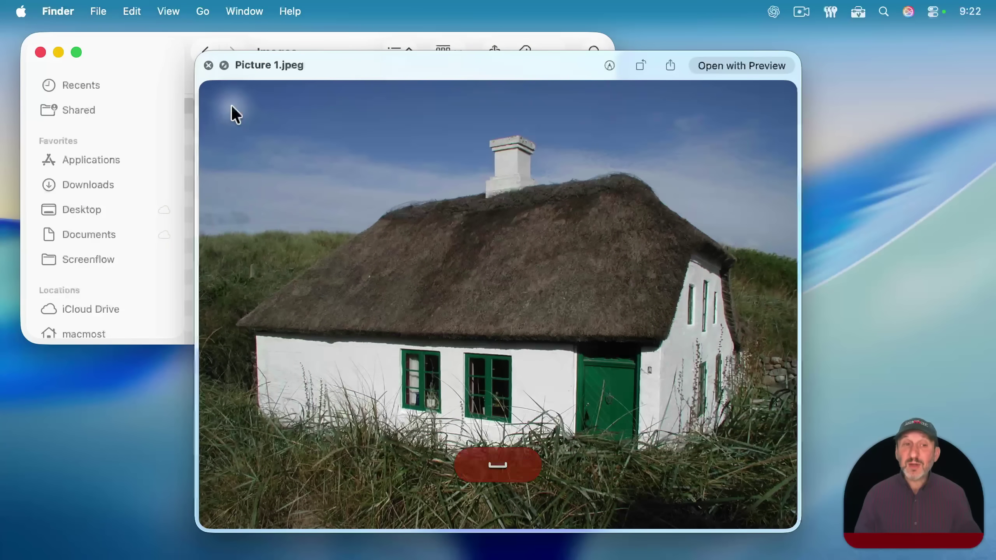
key(space)
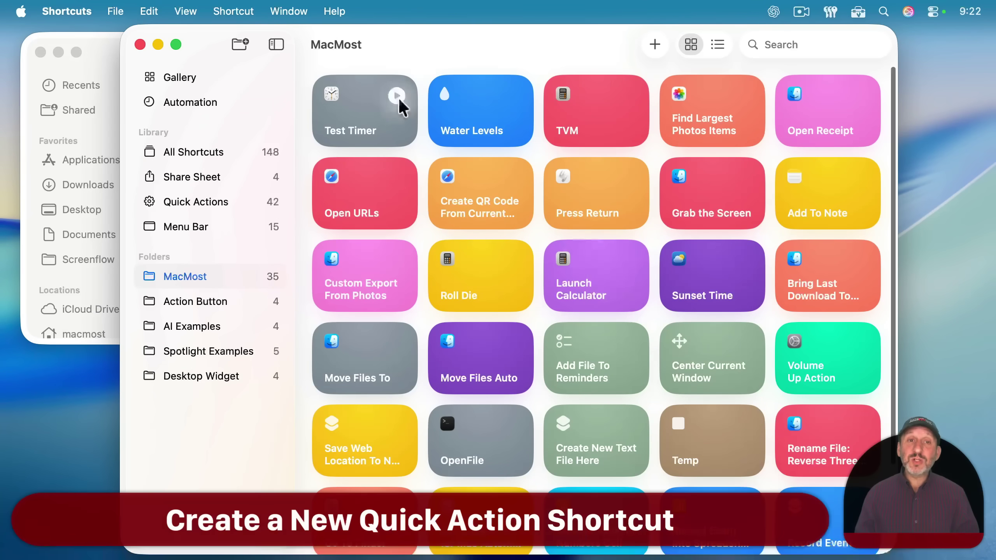
- Create a new blank shortcut and enable it as a Quick Action
click(654, 44)
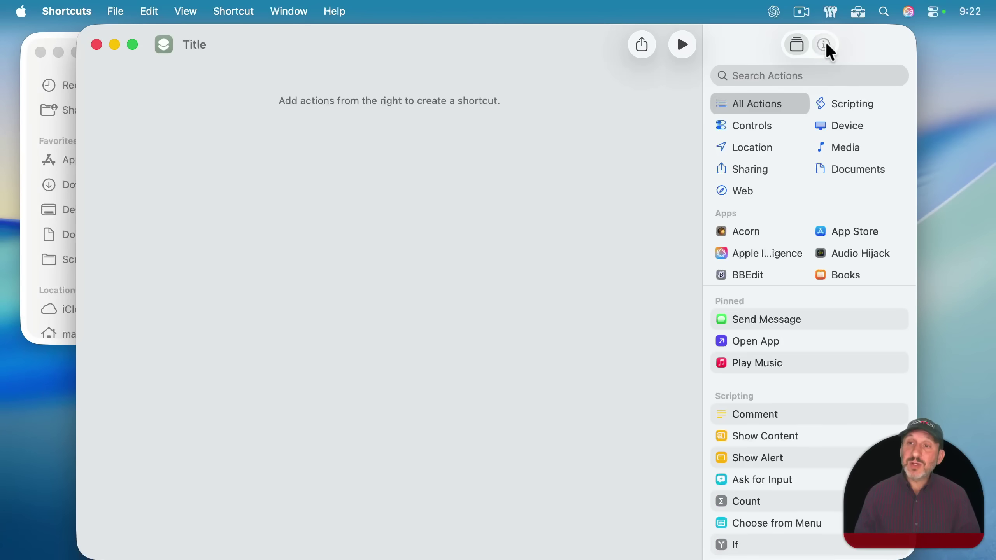
click(824, 46)
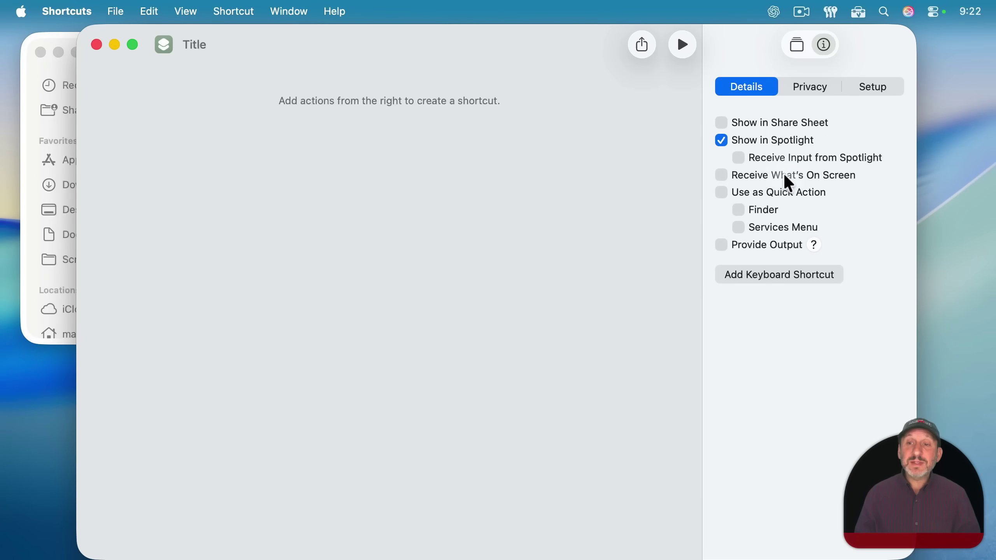
click(755, 201)
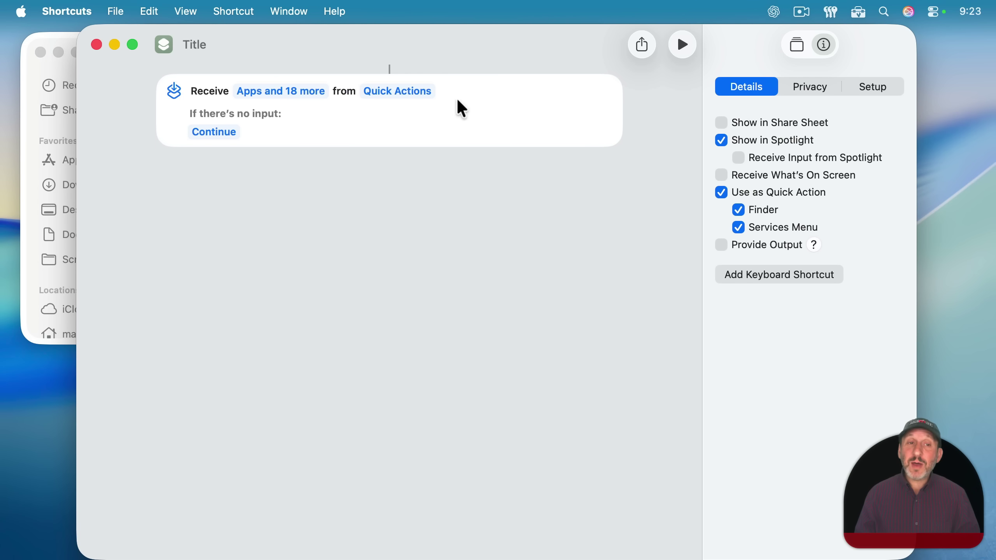
- Limit the shortcut's accepted input types to Files only
click(270, 94)
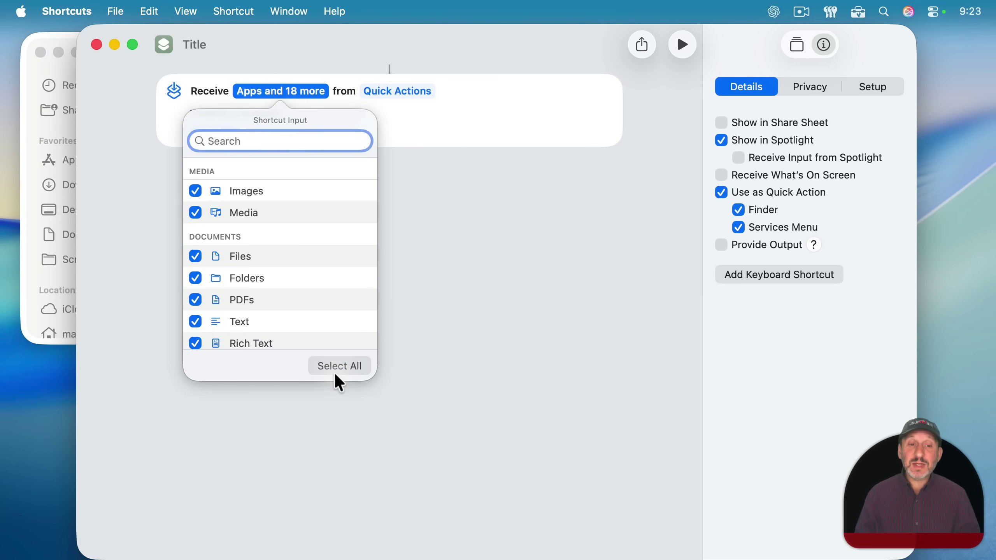
click(338, 367)
click(342, 367)
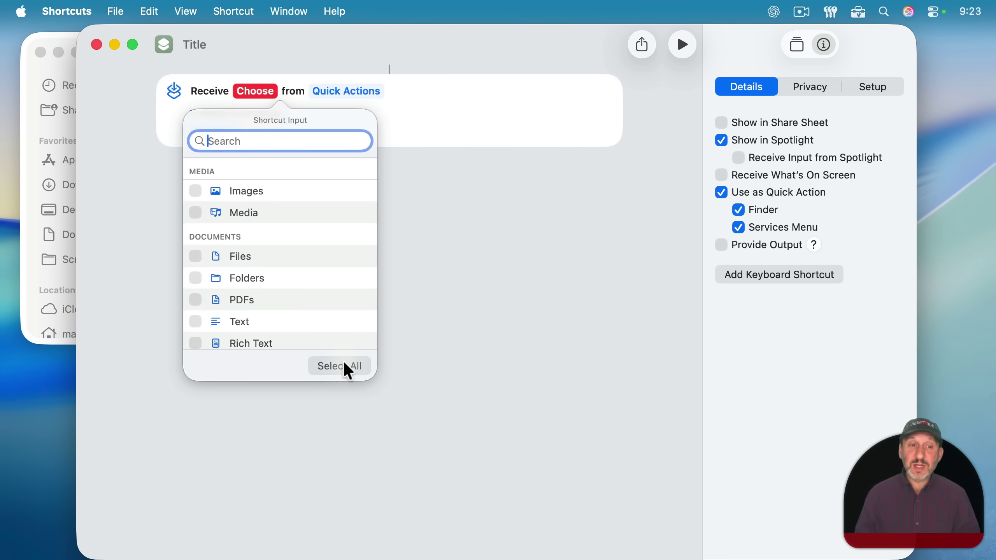
click(195, 257)
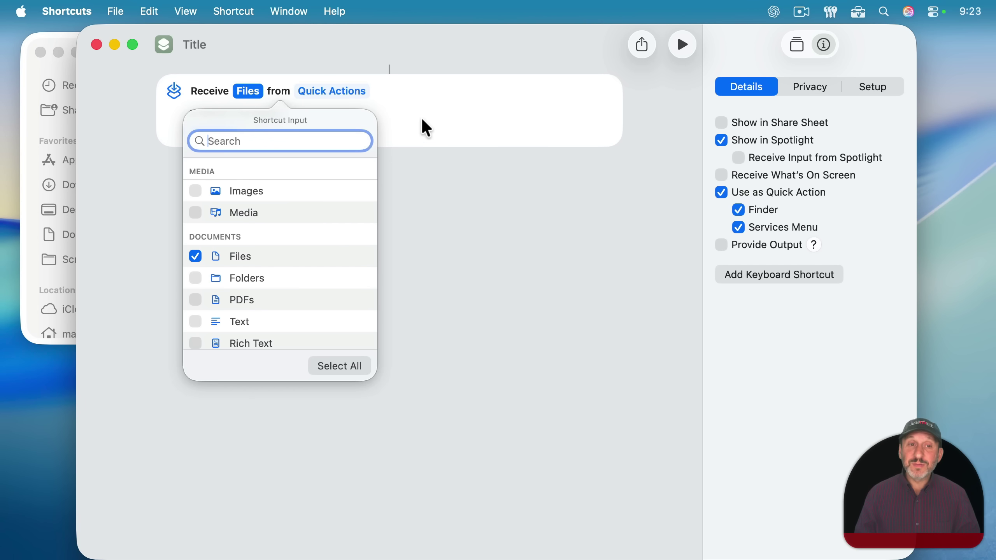
click(429, 125)
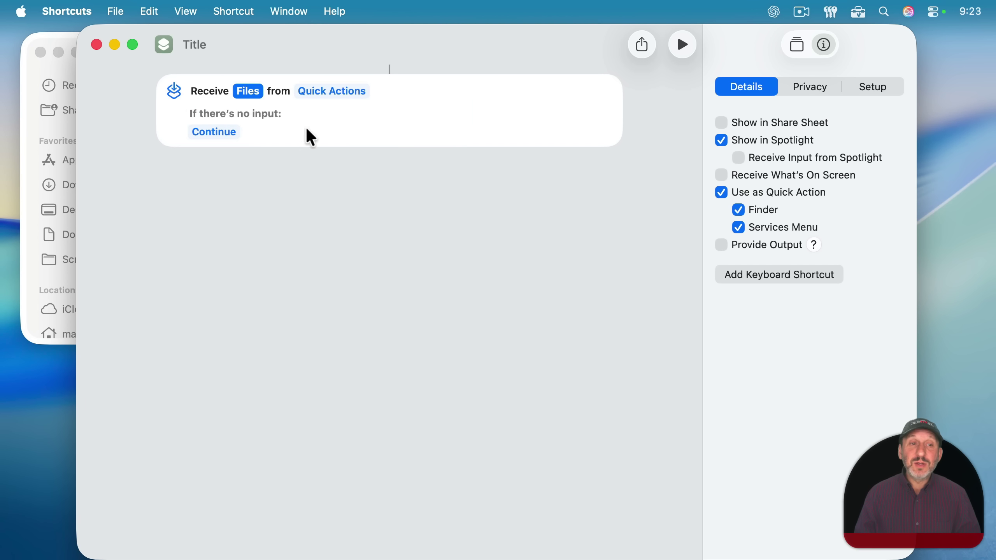
- Make the shortcut ask for Files when it receives no input
click(223, 139)
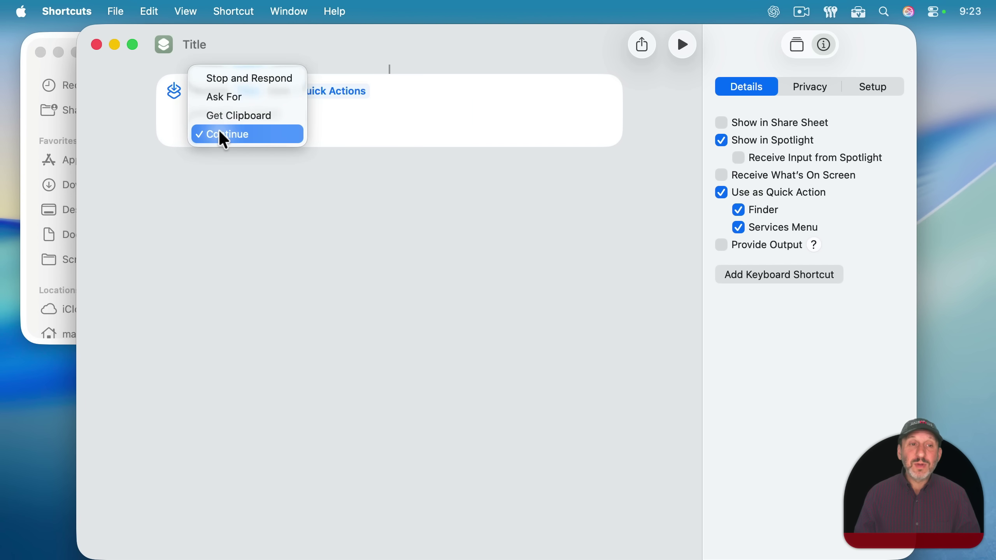
click(230, 103)
click(255, 132)
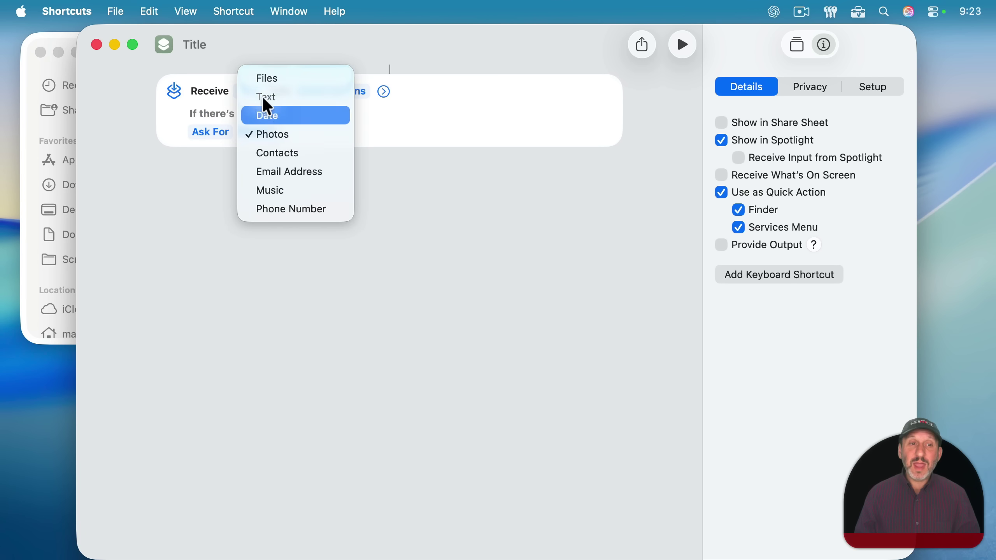
click(272, 77)
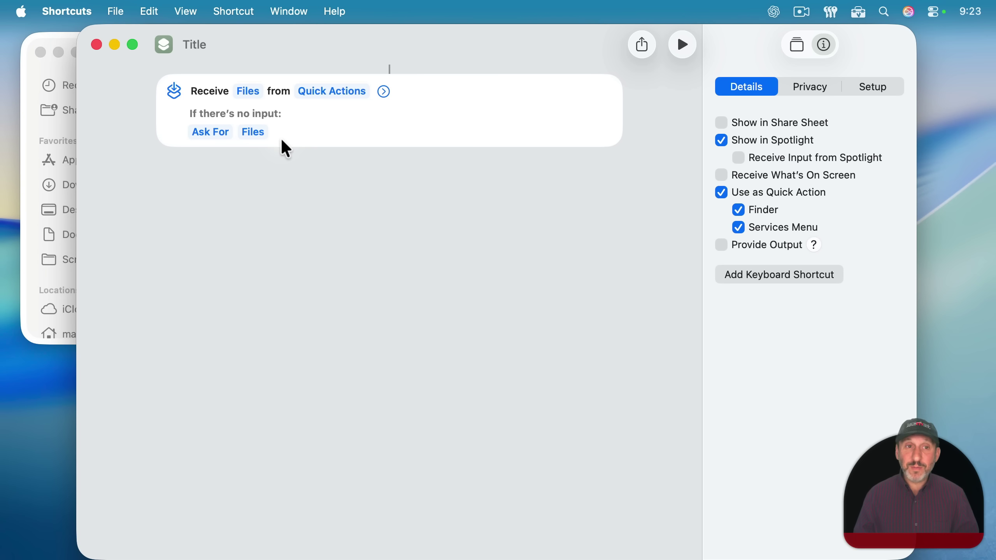
- Add a Repeat with Each loop over the Shortcut Input
click(797, 45)
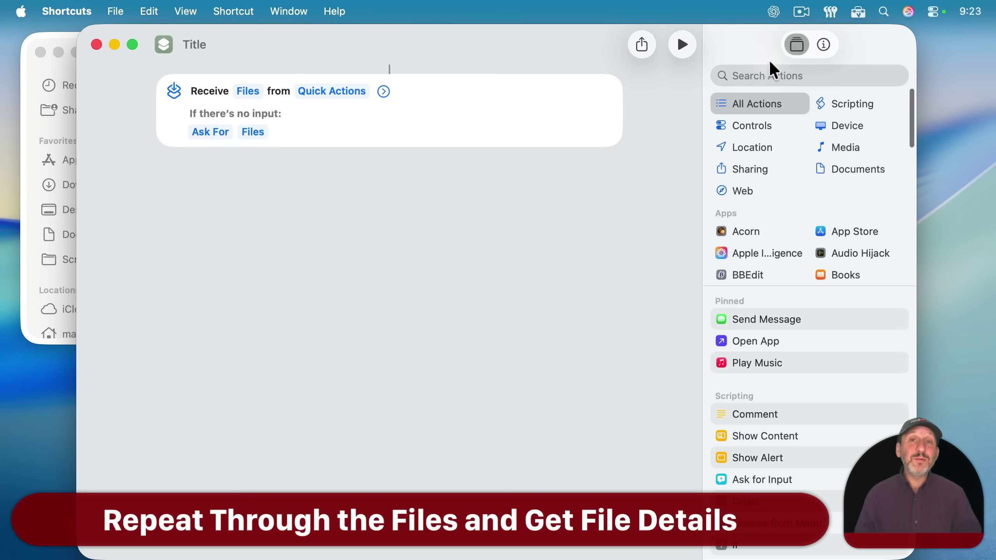
click(758, 75)
text(r)
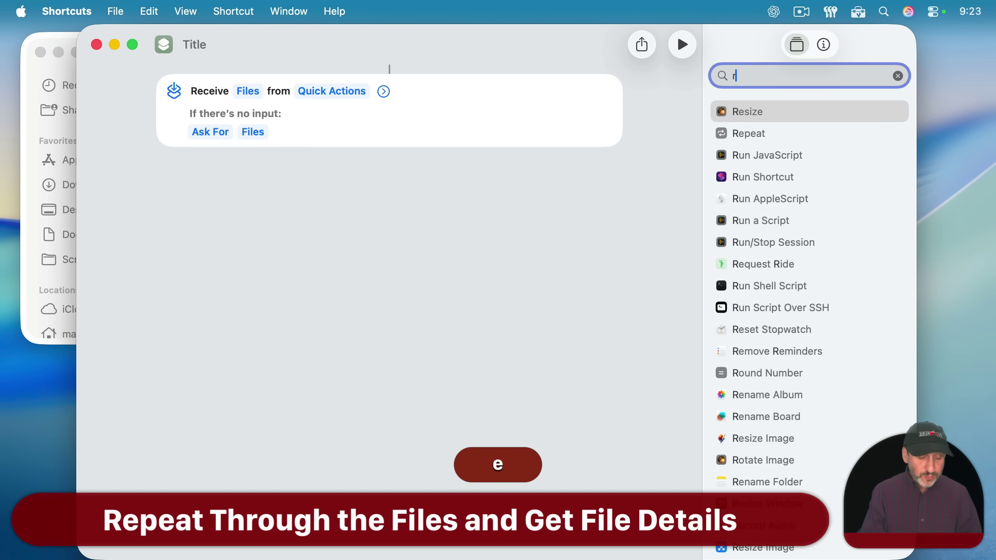
text(epeat)
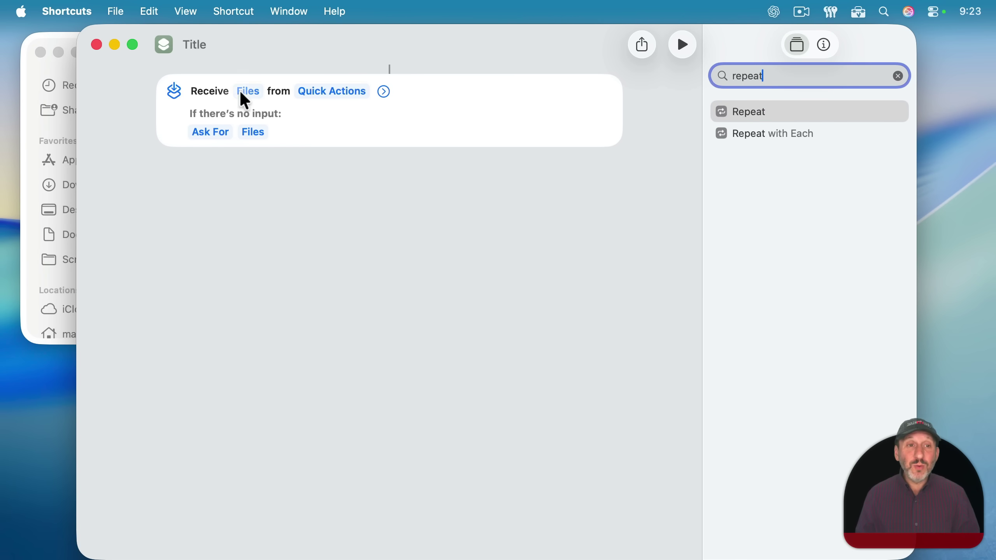
double_click(760, 138)
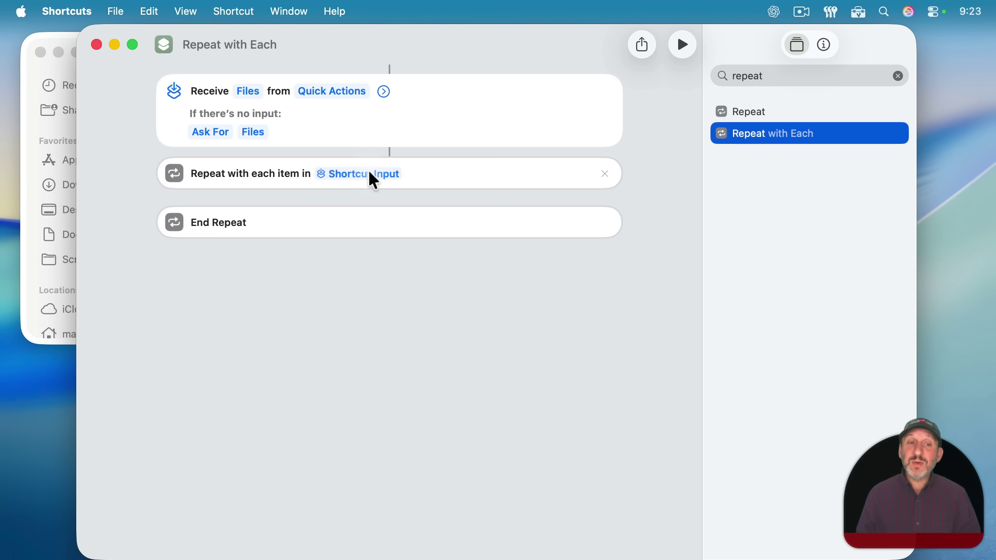
- Place a Get Details of Files action inside the loop and open its detail list
click(749, 75)
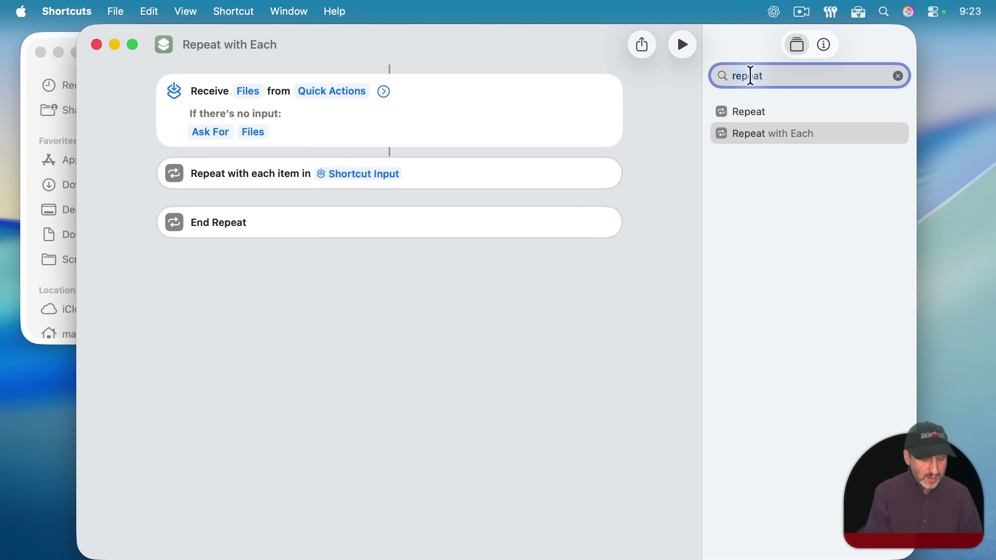
text(details file)
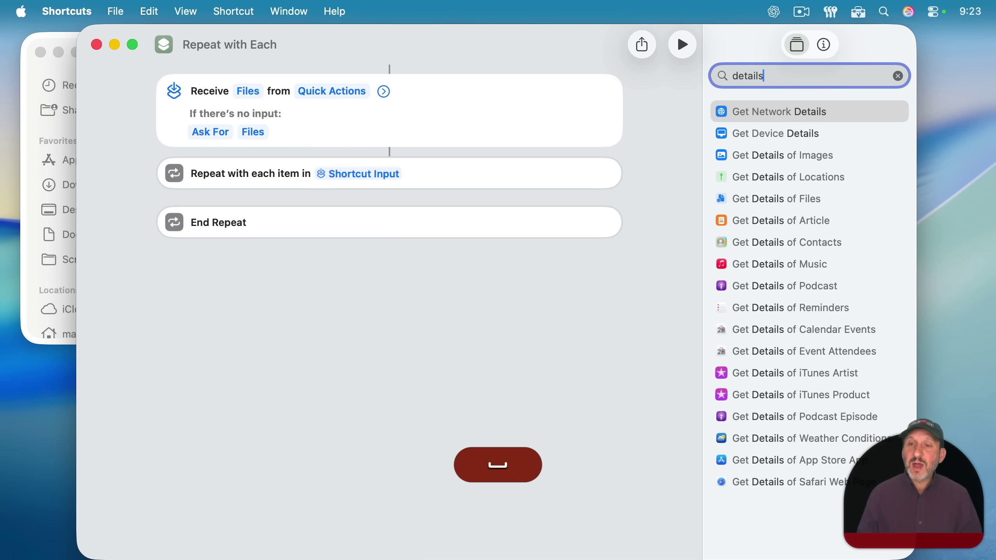
drag(741, 112, 343, 220)
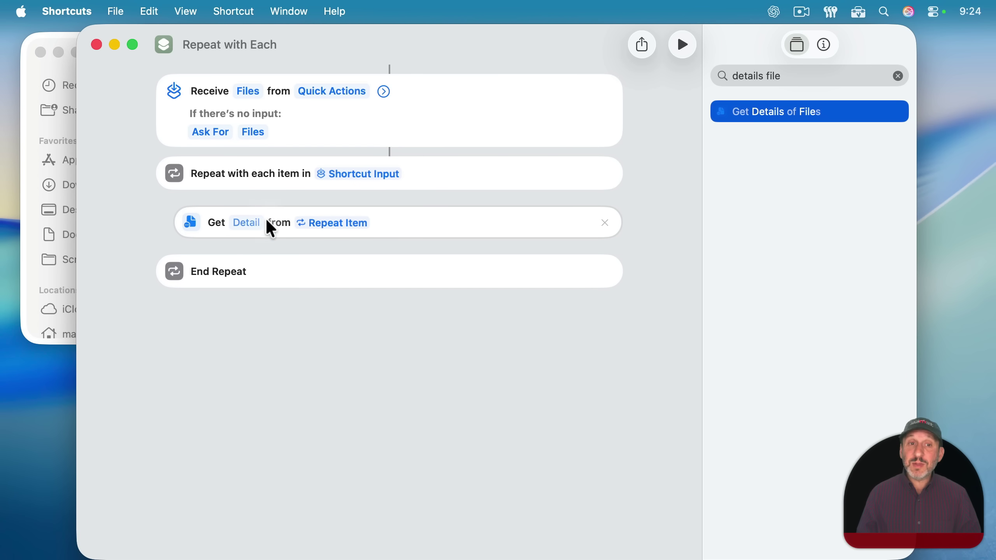
click(248, 227)
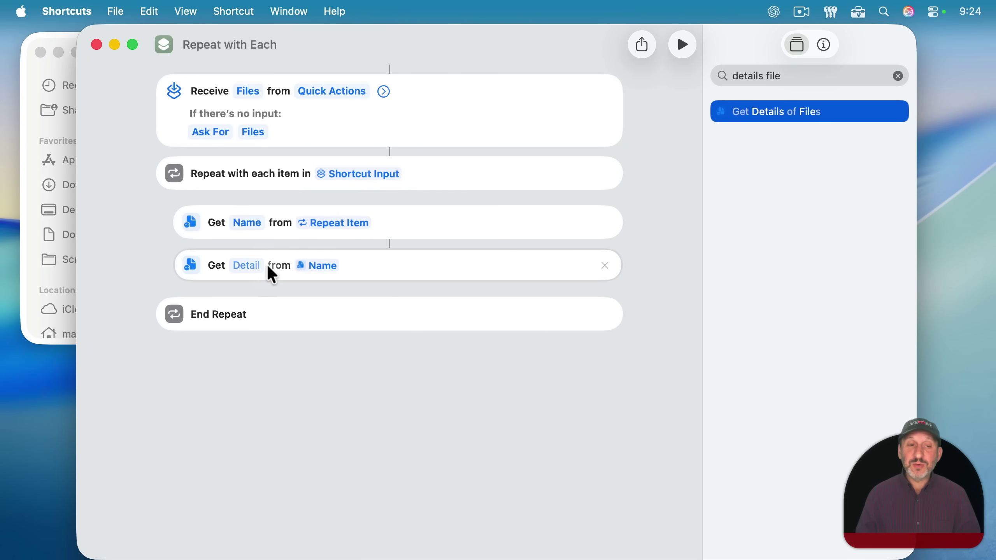
- Set the second Get Details action to get the File Extension of the Repeat Item
click(324, 267)
click(300, 329)
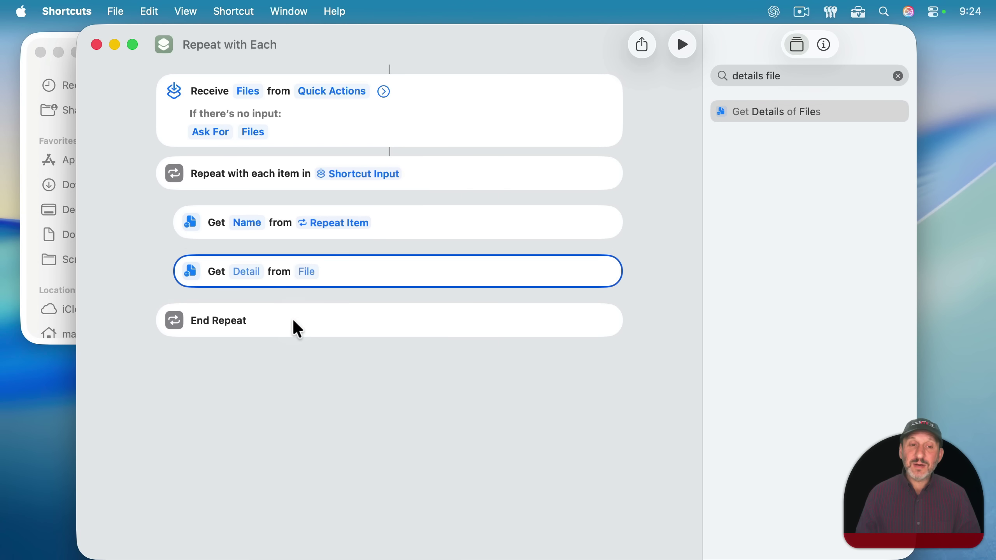
click(310, 274)
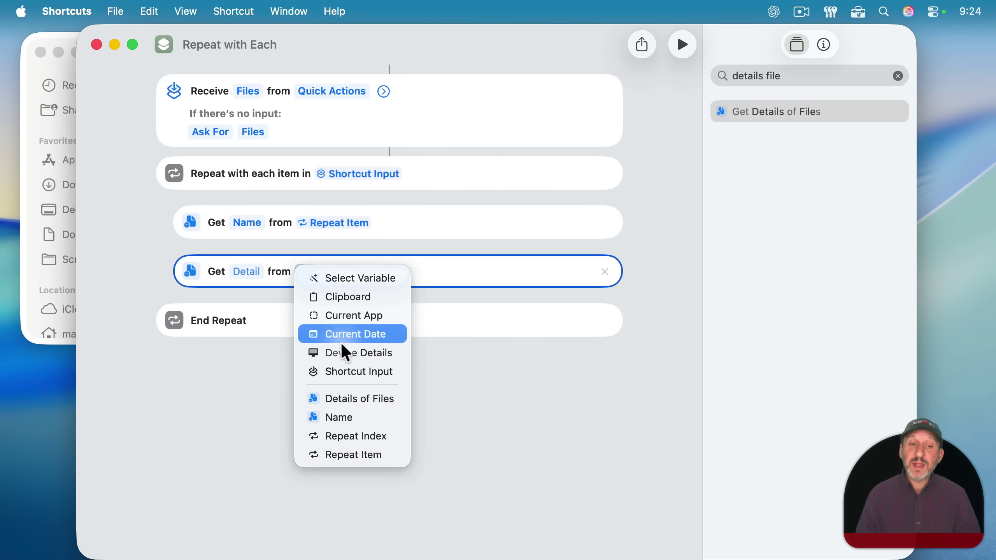
click(351, 455)
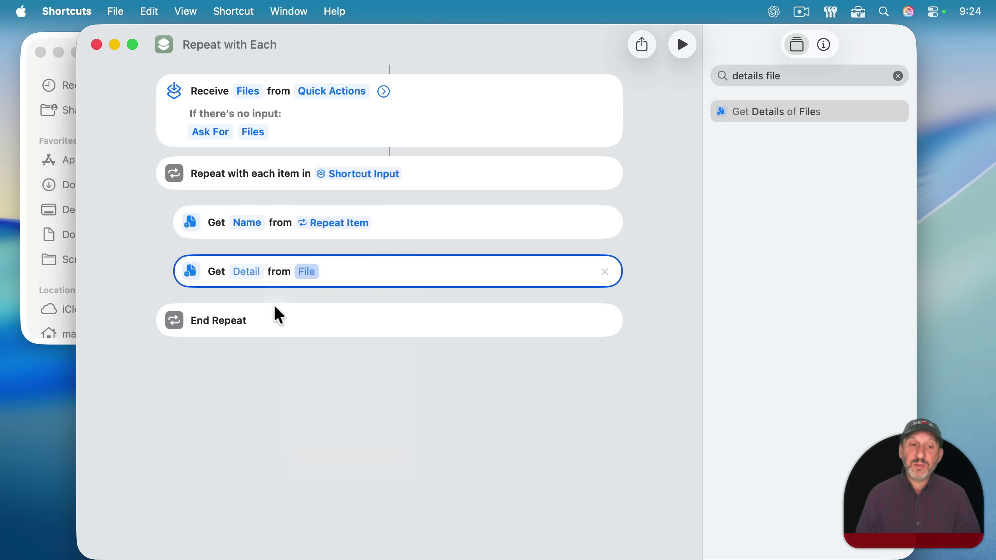
click(248, 275)
click(259, 293)
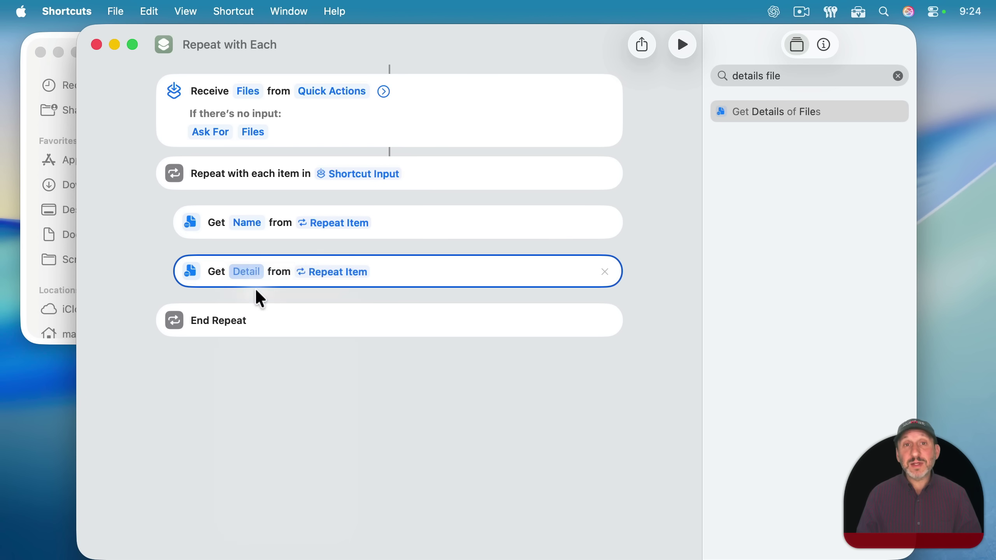
- Check the Finder Images window, then select the Get File Extension action in the editor
click(36, 72)
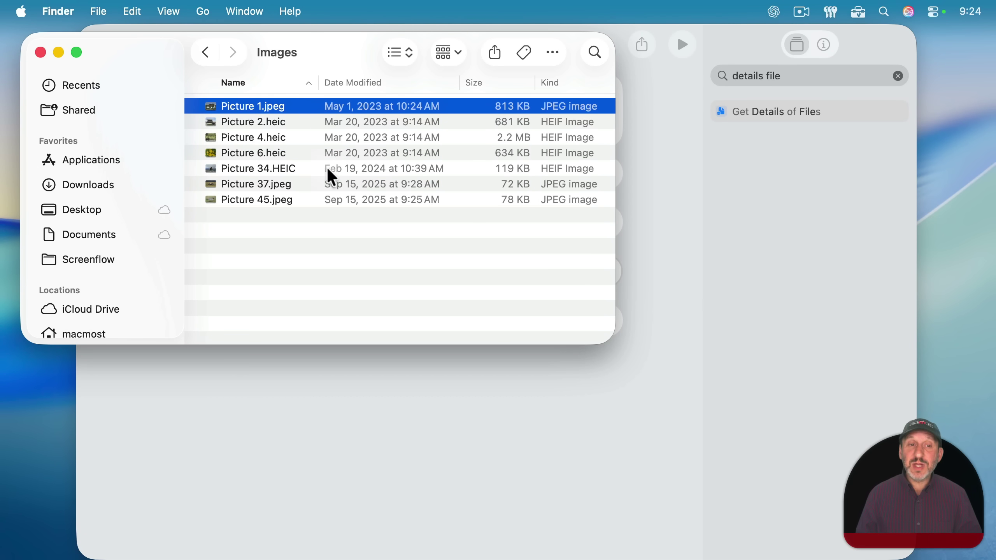
click(670, 178)
click(400, 263)
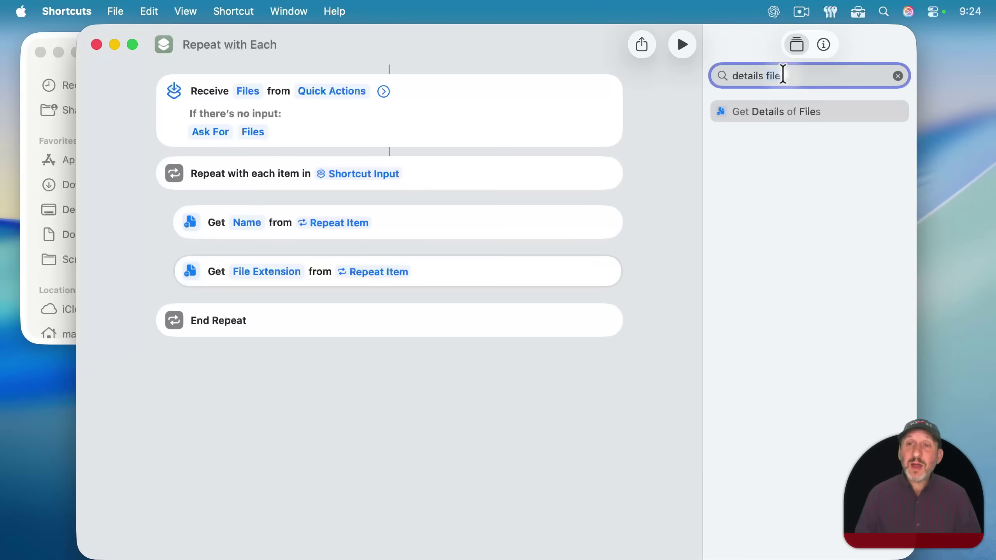
- Add a Use Model action with a pasted prompt requesting a 2-to-5-word filename under 32 characters
text(e)
text(model)
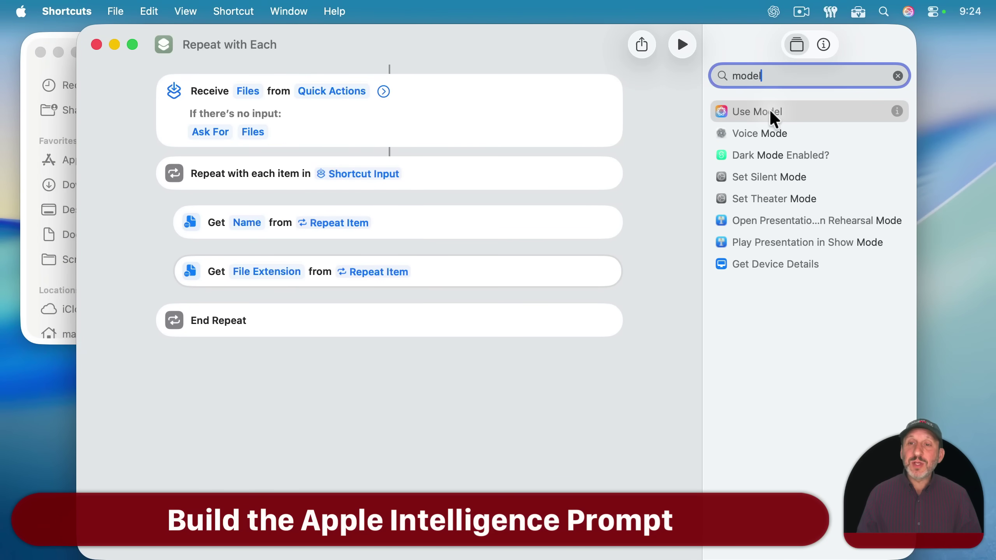
drag(769, 115, 182, 336)
click(332, 339)
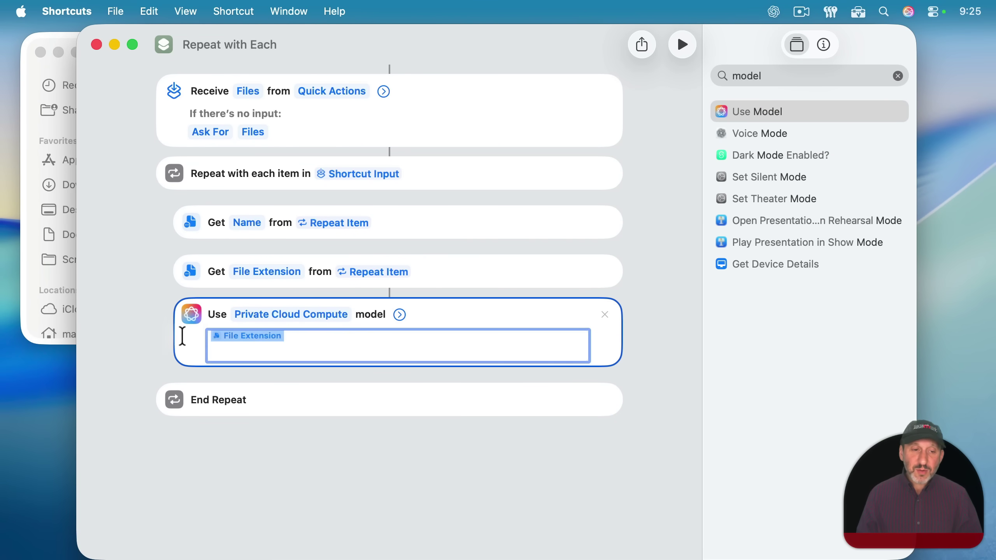
key(BackSpace)
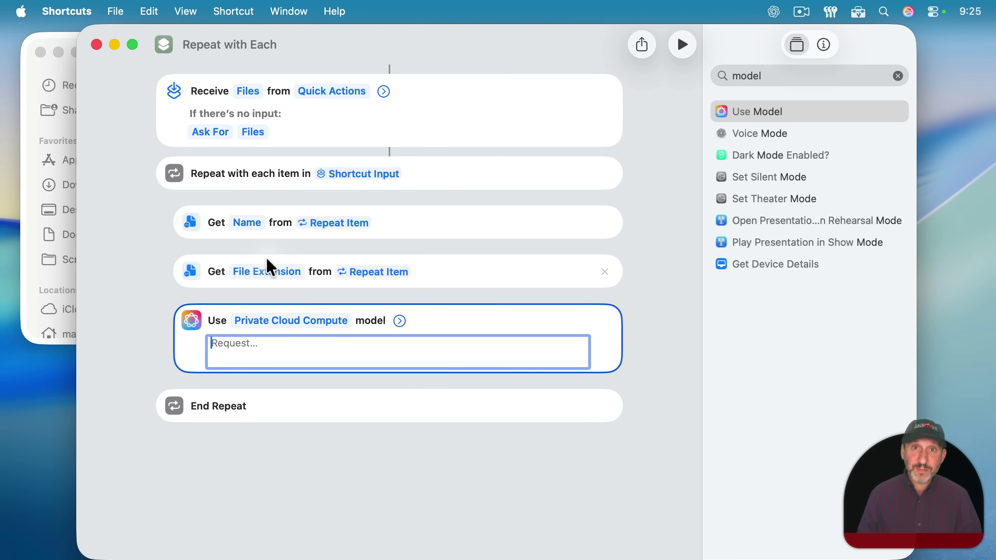
text(Look at this image and create a good filename for it. It should be 32 characters or less and describe the image using 2 to 5 words. Use spaces to separate words, not dashes or underscores. Do not include any file extension. Just return those 2 to 5 words and no other text at all. Here is the image:)
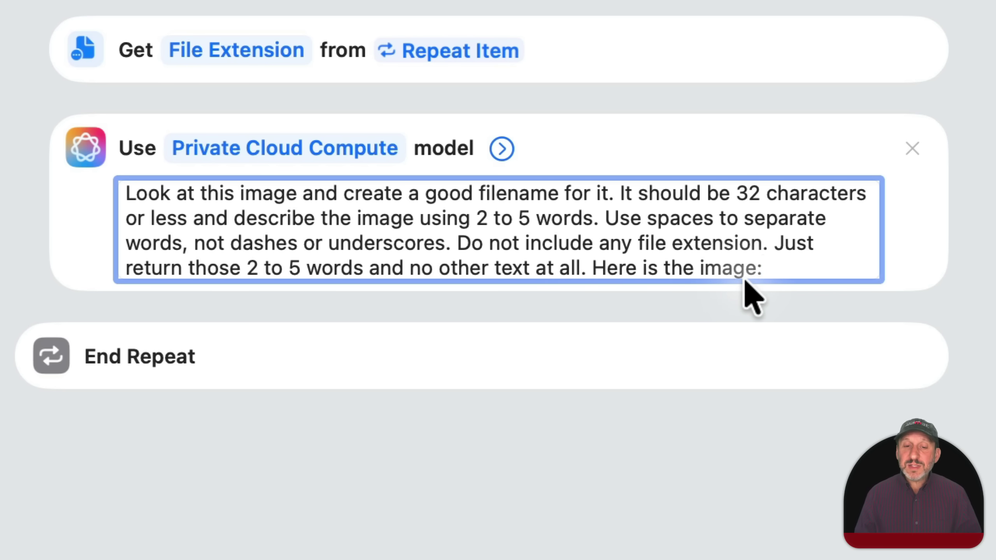
key(shift+Return)
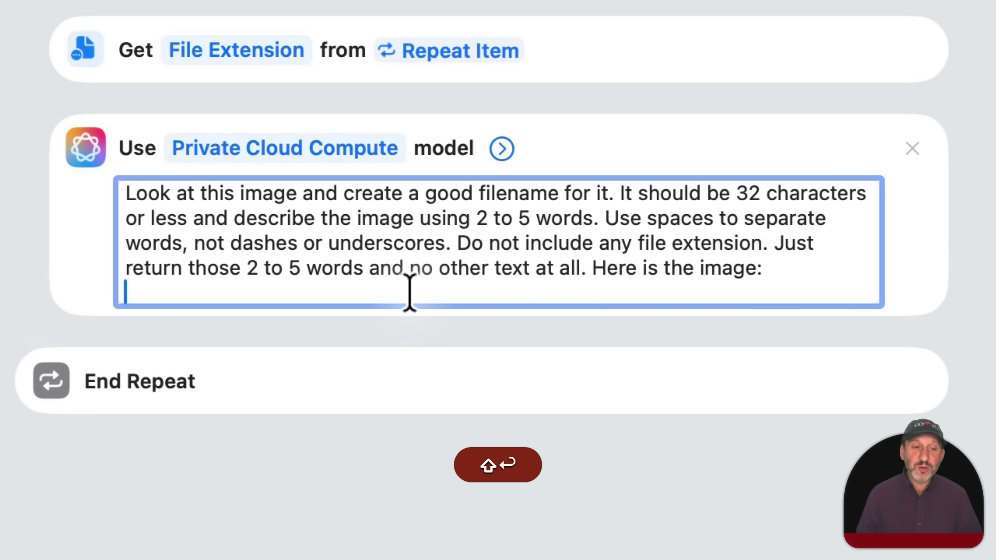
- Insert the Repeat Item variable at the end of the model prompt
right_click(153, 298)
mouse_move(236, 402)
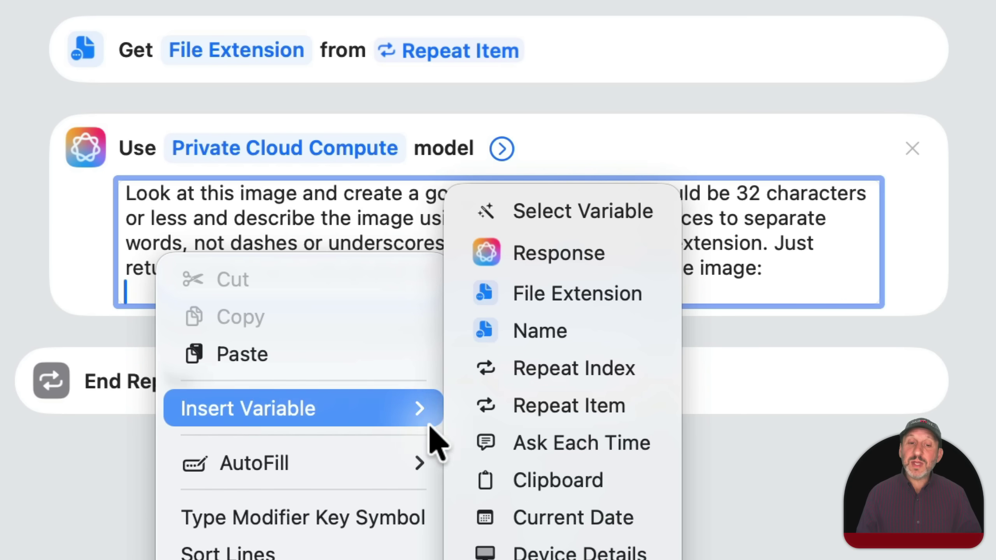
click(535, 412)
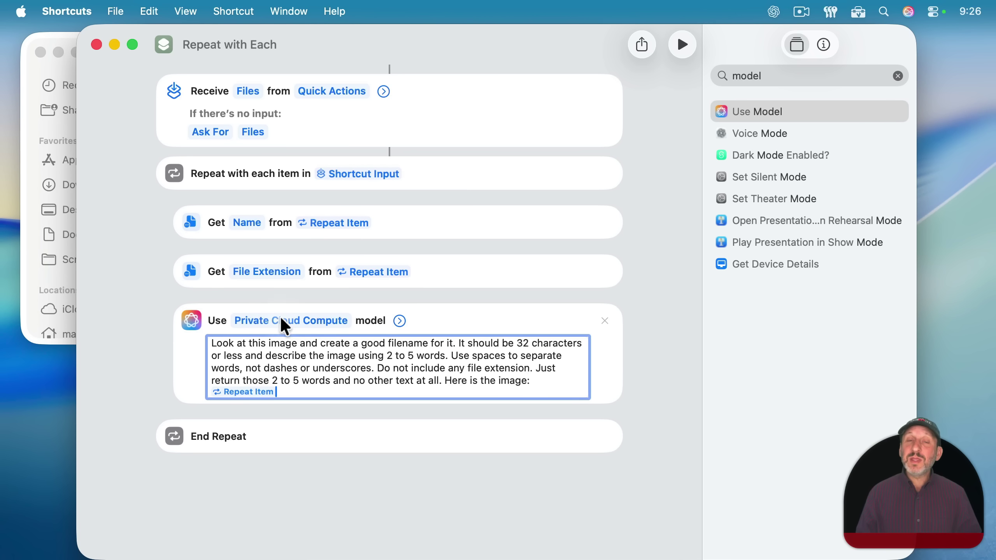
- Switch the model from Private Cloud Compute to On-Device
click(297, 324)
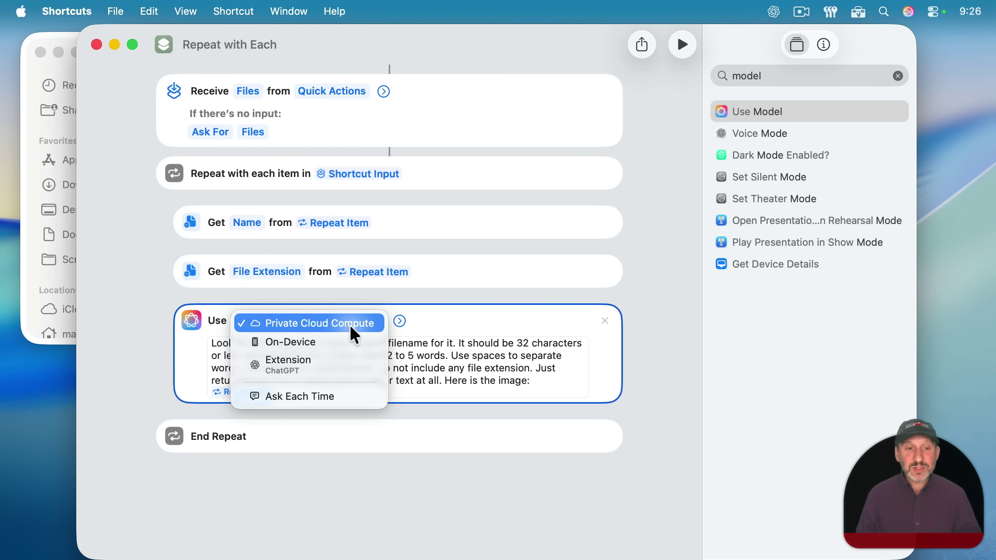
click(318, 342)
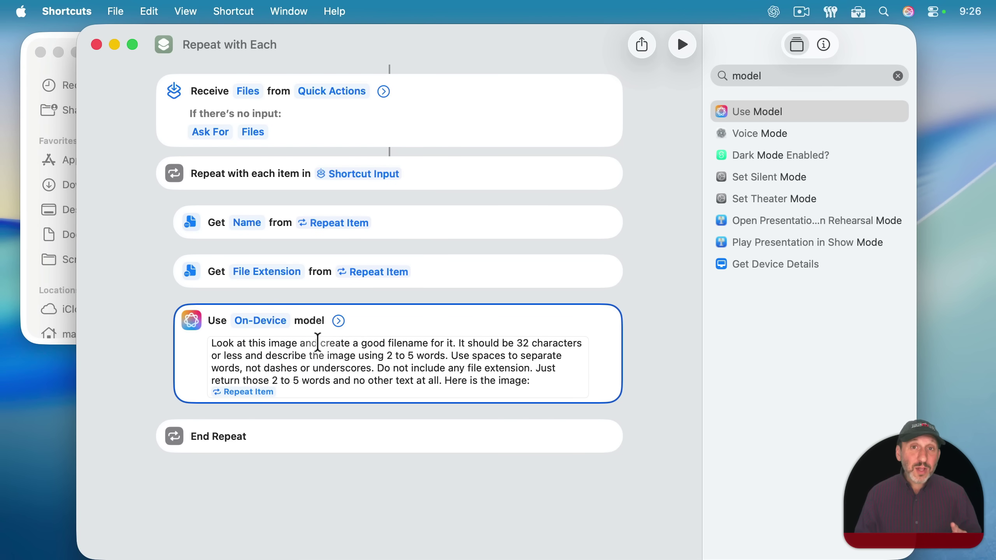
click(261, 323)
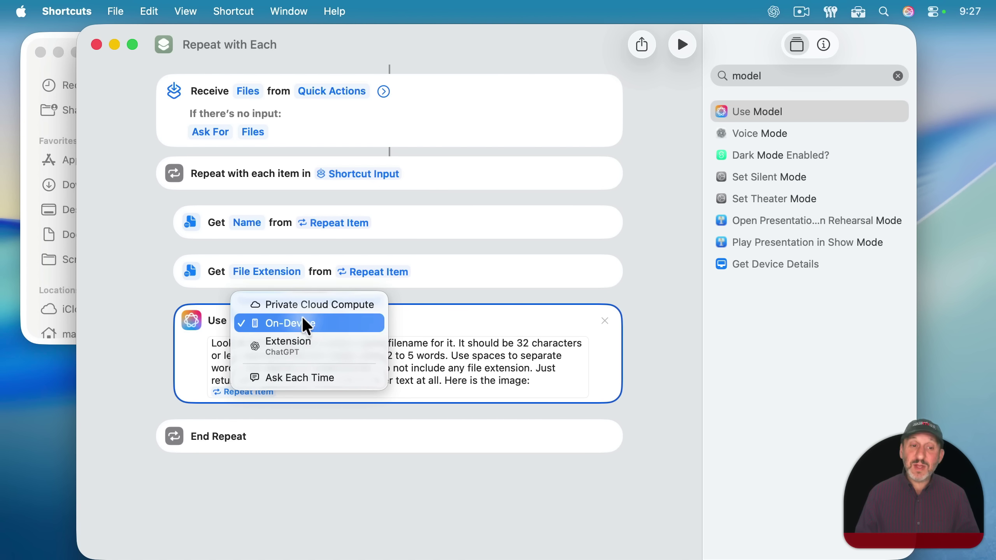
key(Escape)
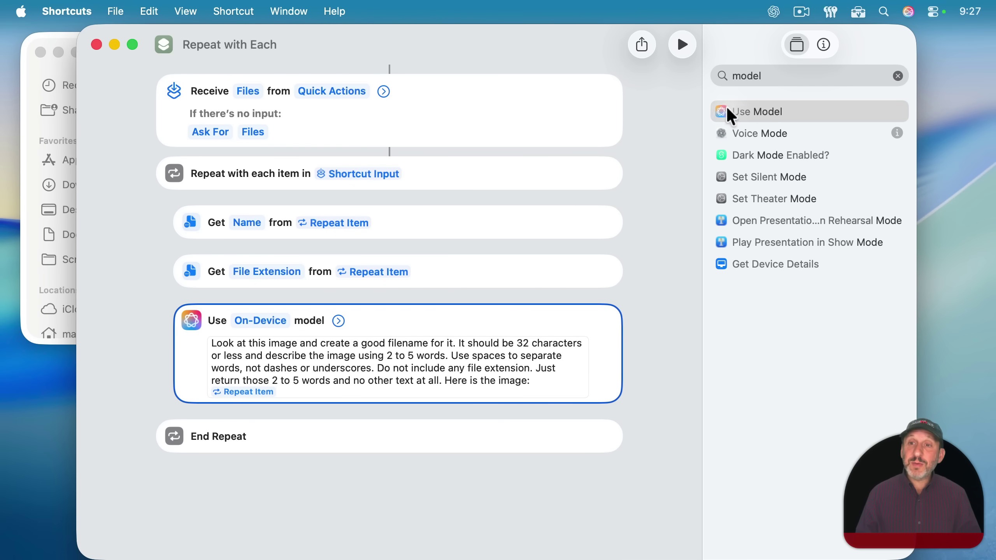
- Add a Rename File action below Use Model that renames the Repeat Item
click(747, 77)
double_click(747, 77)
text(rename)
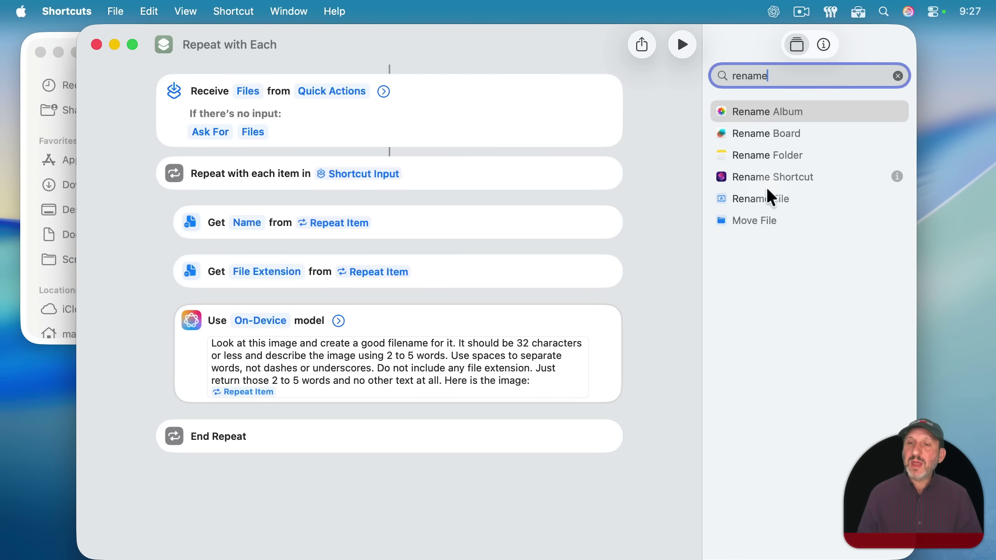
drag(758, 200, 353, 431)
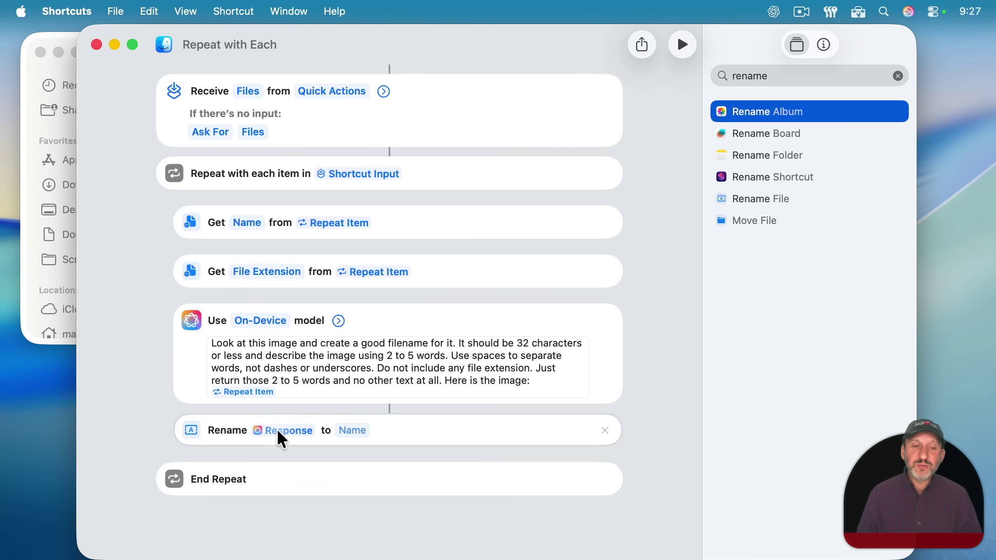
click(280, 433)
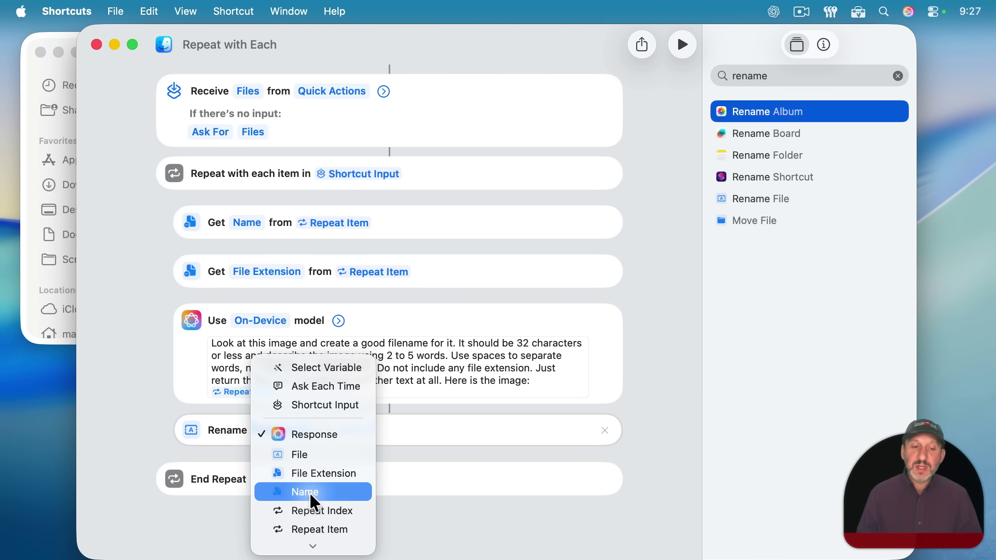
click(314, 529)
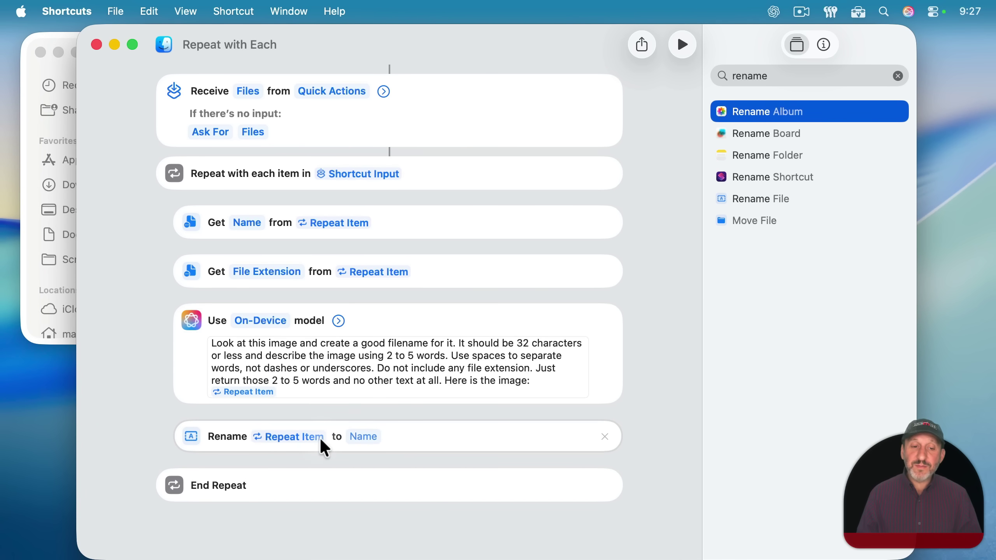
- Build the new file name as Name (Response).File Extension using inserted variables
click(357, 436)
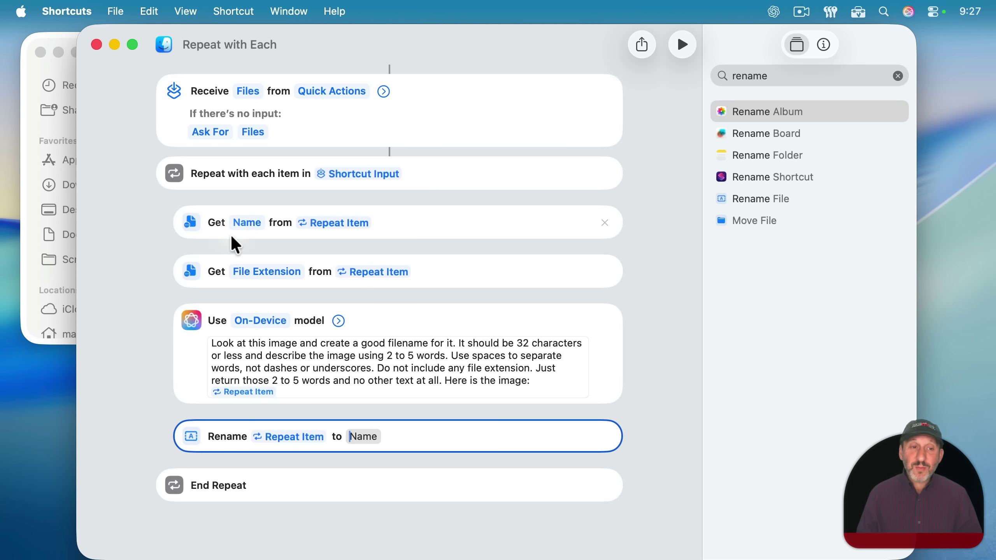
right_click(359, 440)
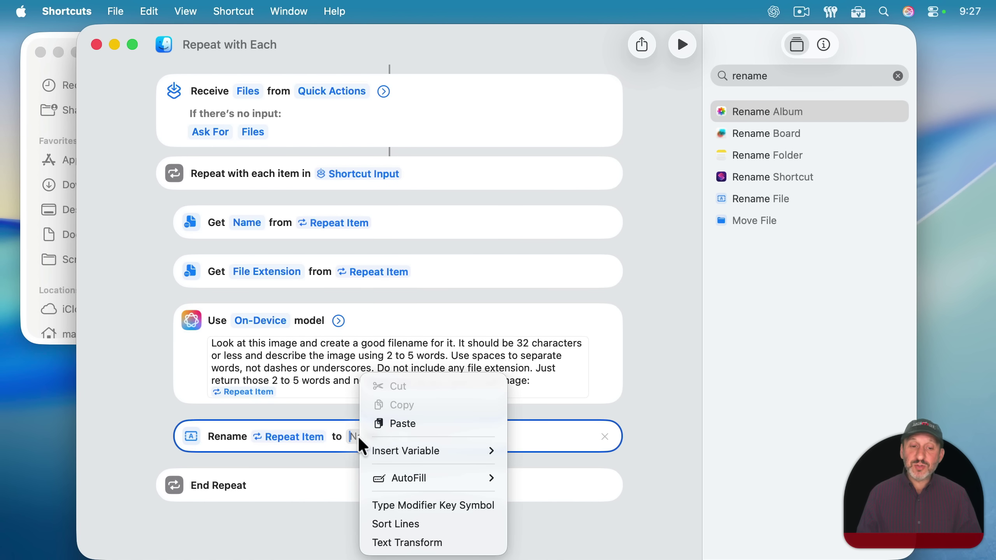
mouse_move(394, 453)
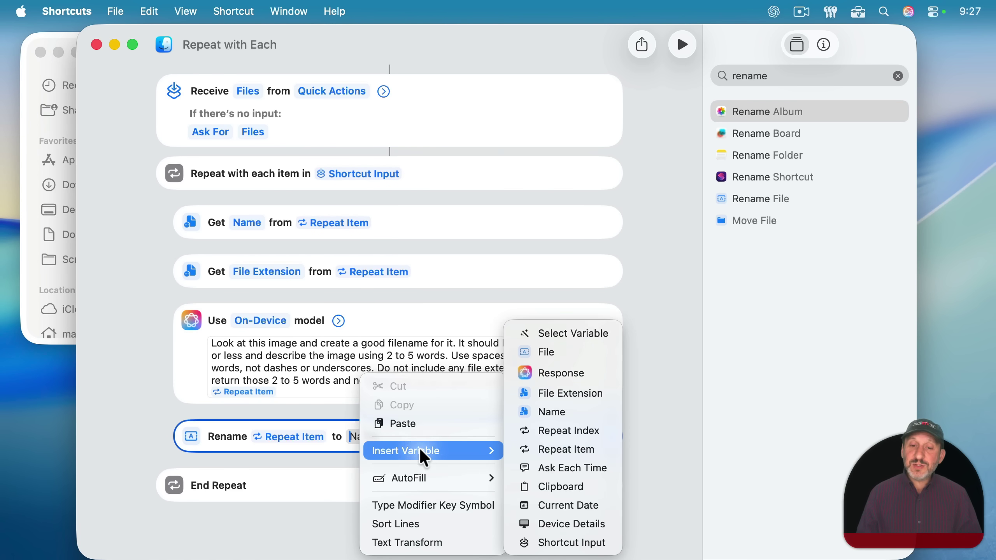
click(565, 412)
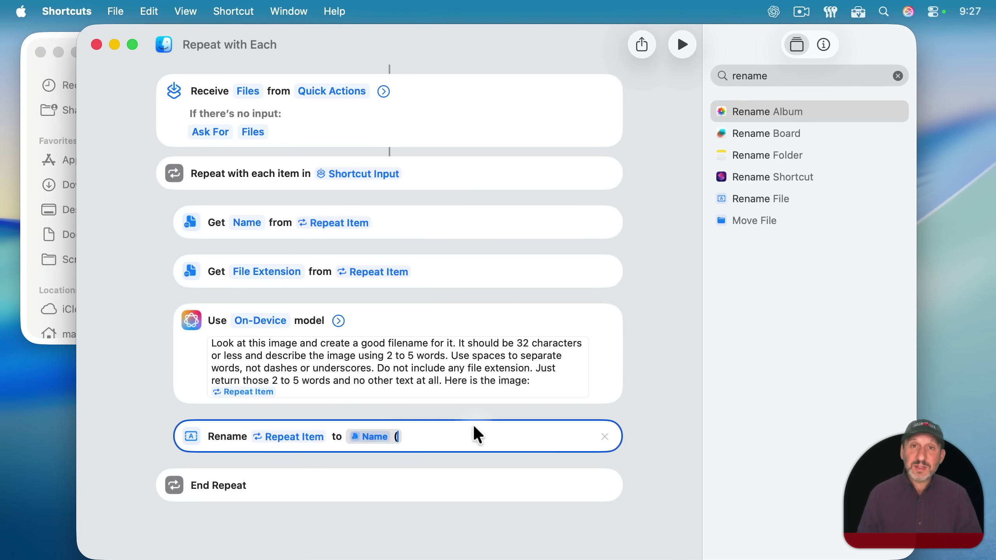
text(()
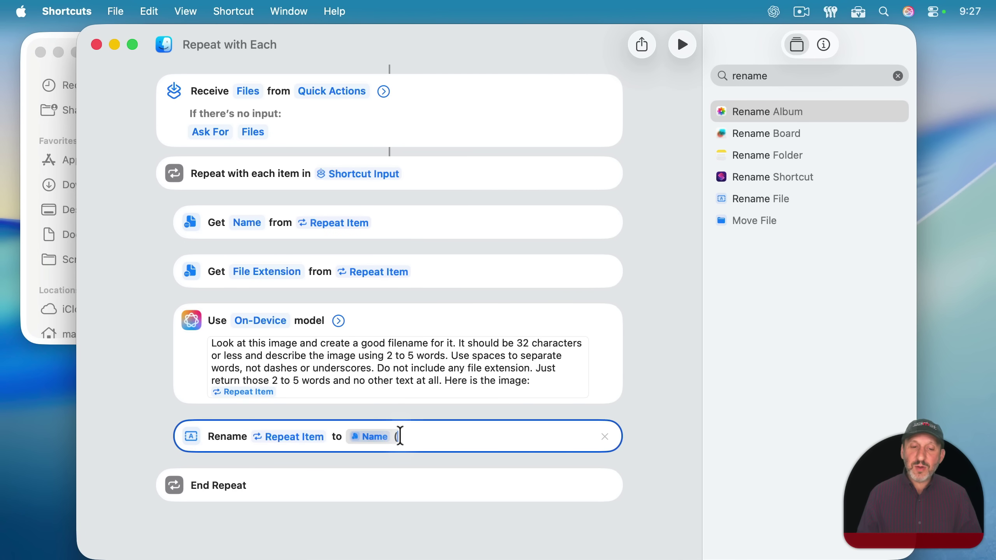
right_click(400, 436)
mouse_move(452, 462)
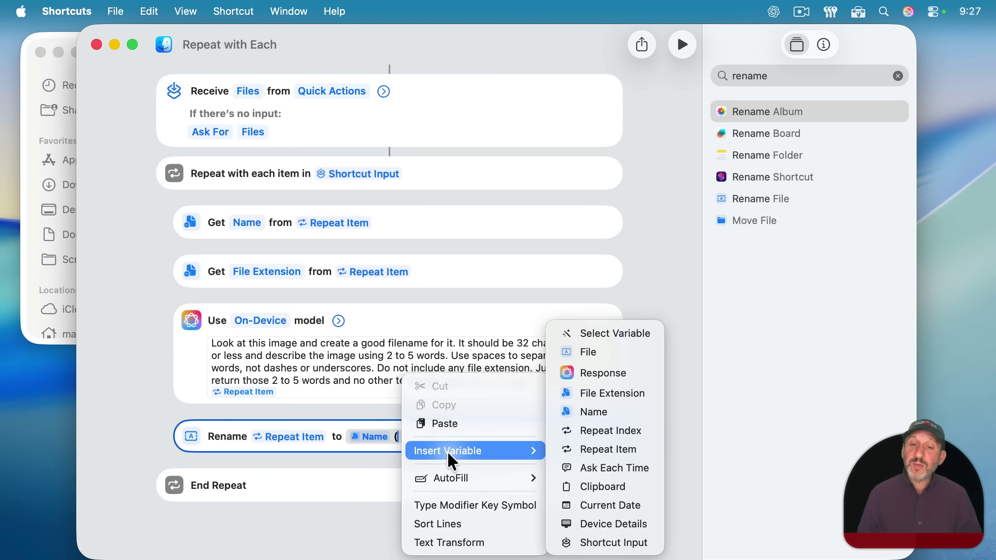
click(596, 375)
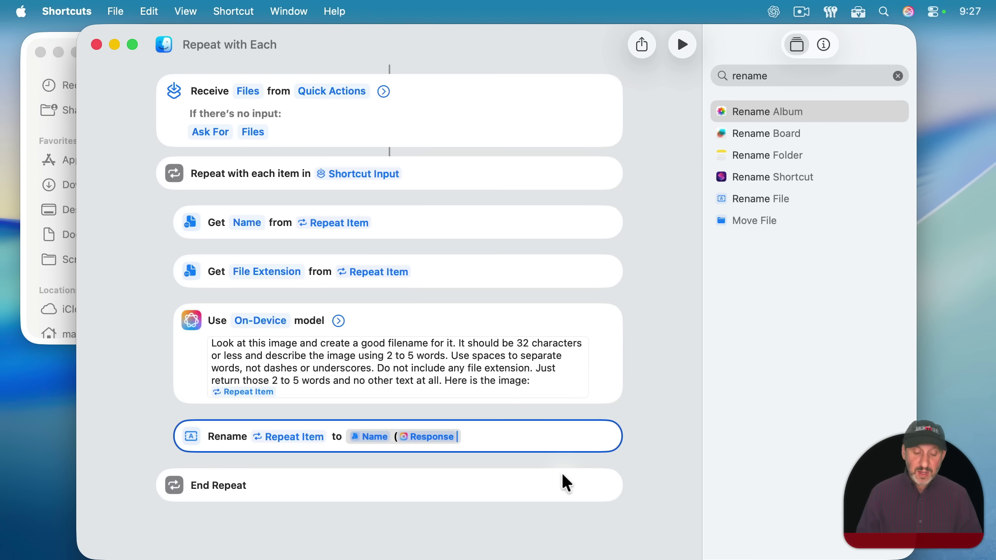
text().)
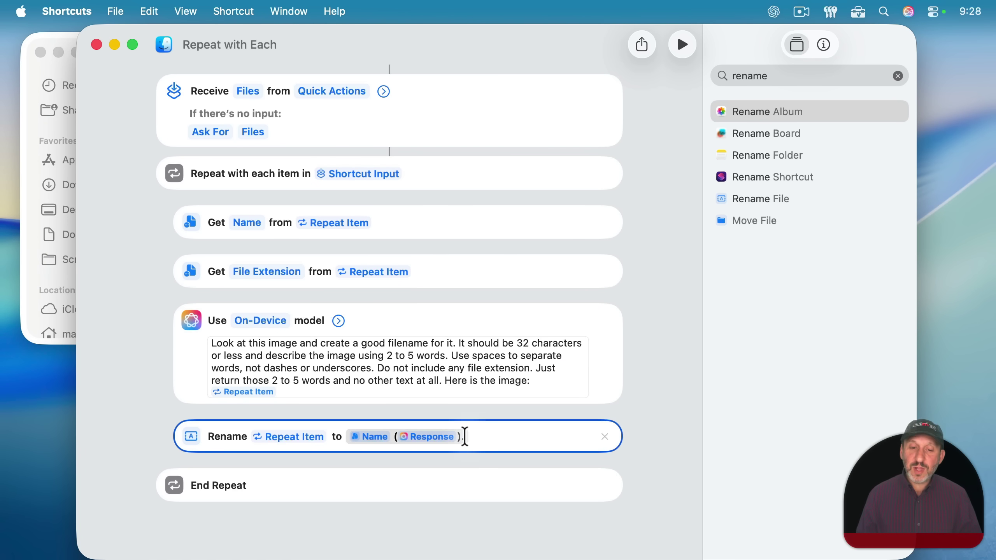
right_click(466, 440)
mouse_move(496, 455)
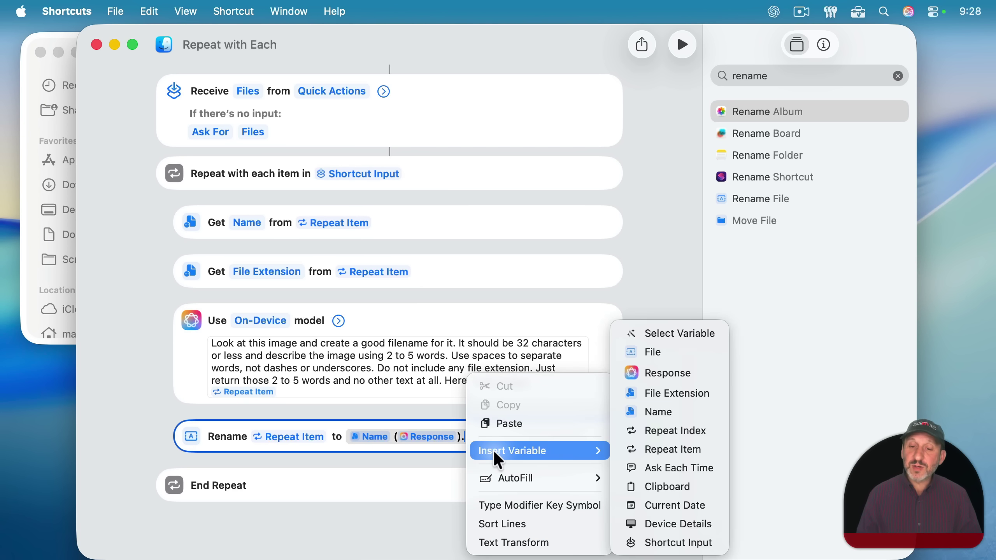
click(670, 394)
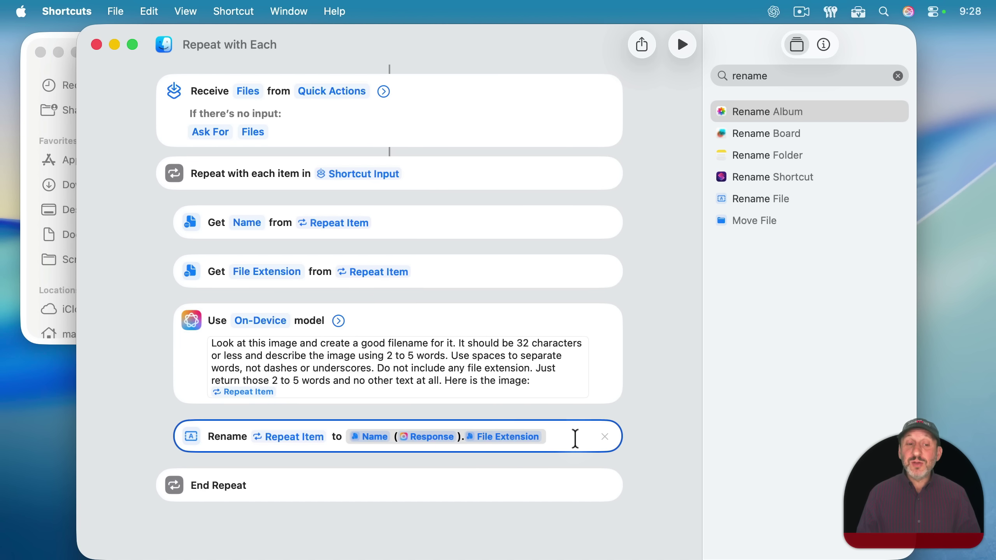
- Title the shortcut 'Rename Image Files' and make its icon purple
click(208, 45)
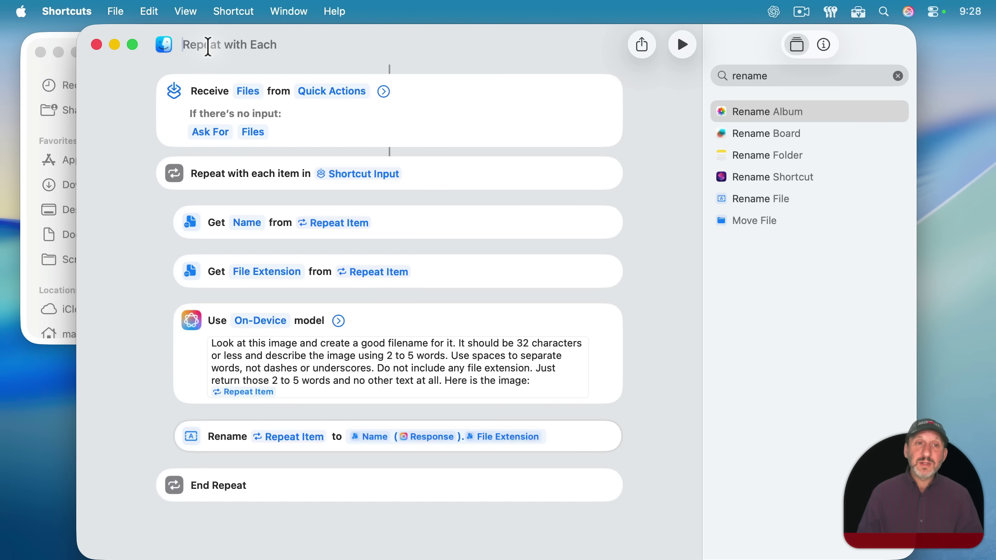
text(Rename Image Files)
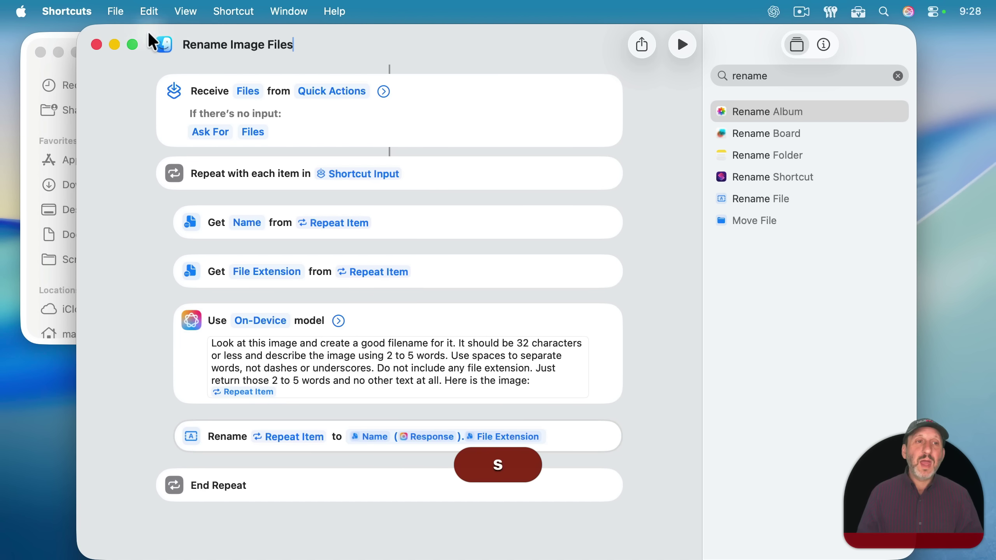
click(164, 45)
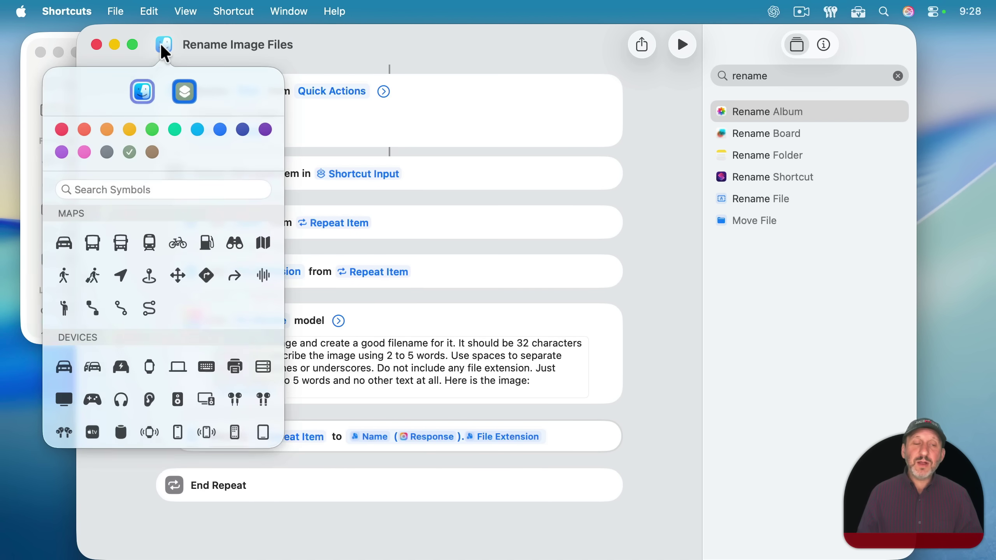
click(265, 129)
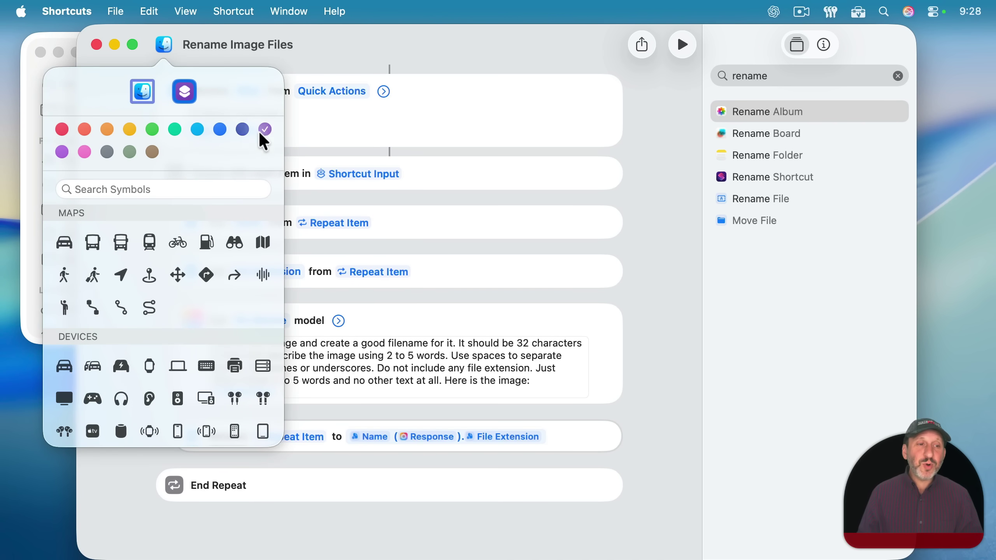
- Choose the photo symbol for the shortcut's icon
click(176, 187)
text(image)
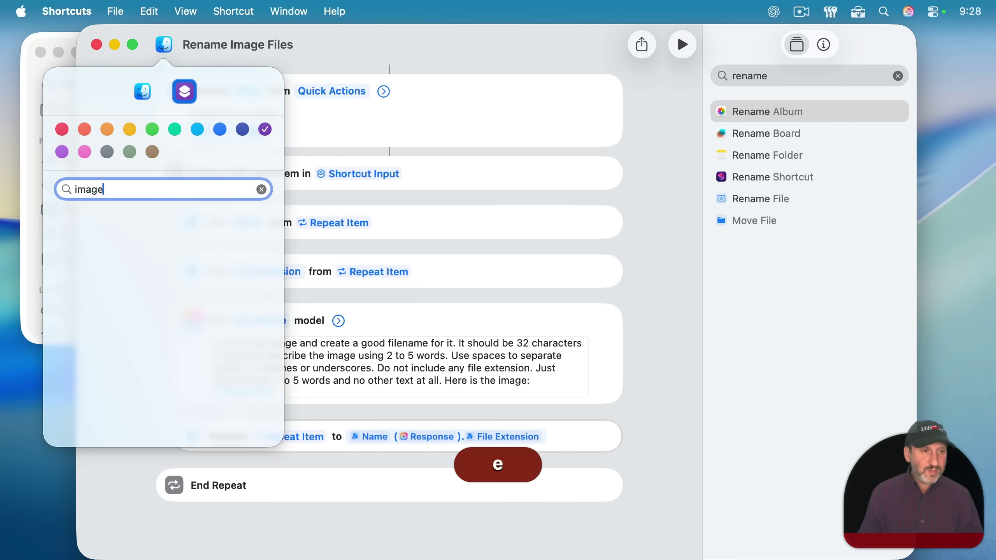
key(super+a)
text(photo)
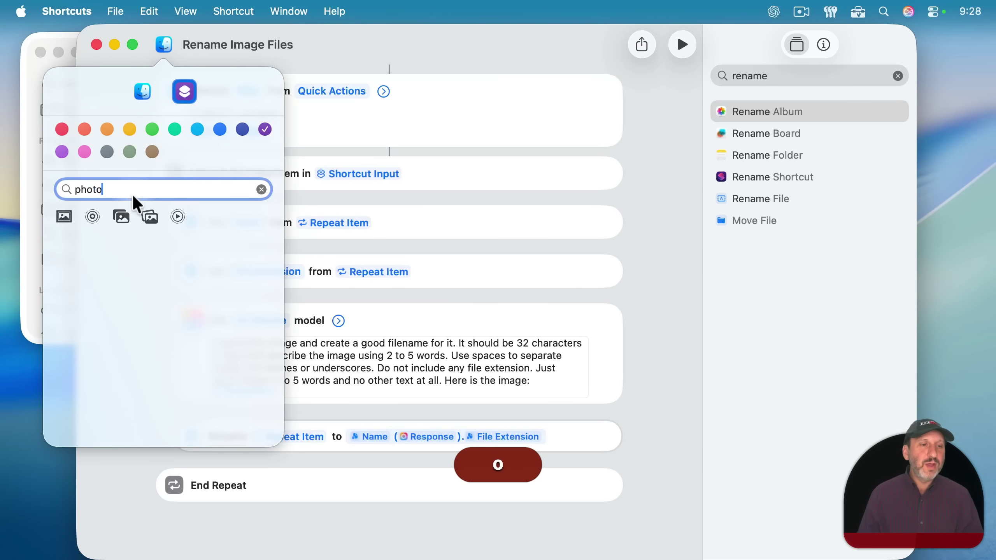
click(150, 217)
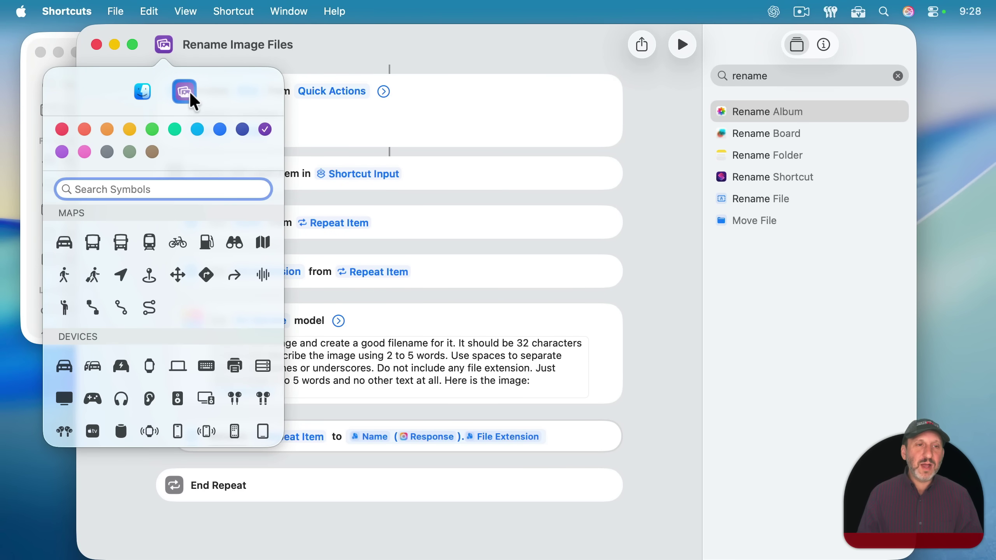
click(410, 55)
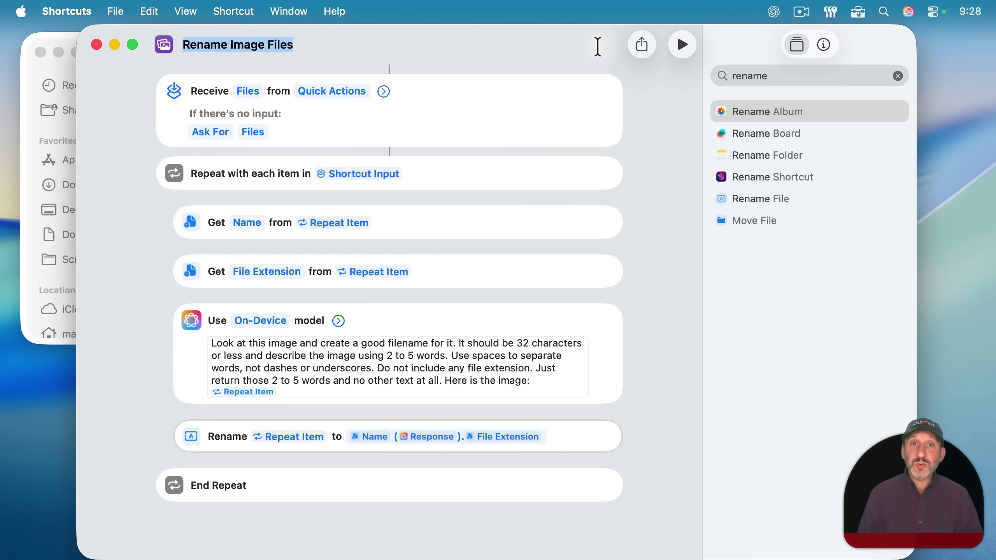
click(824, 44)
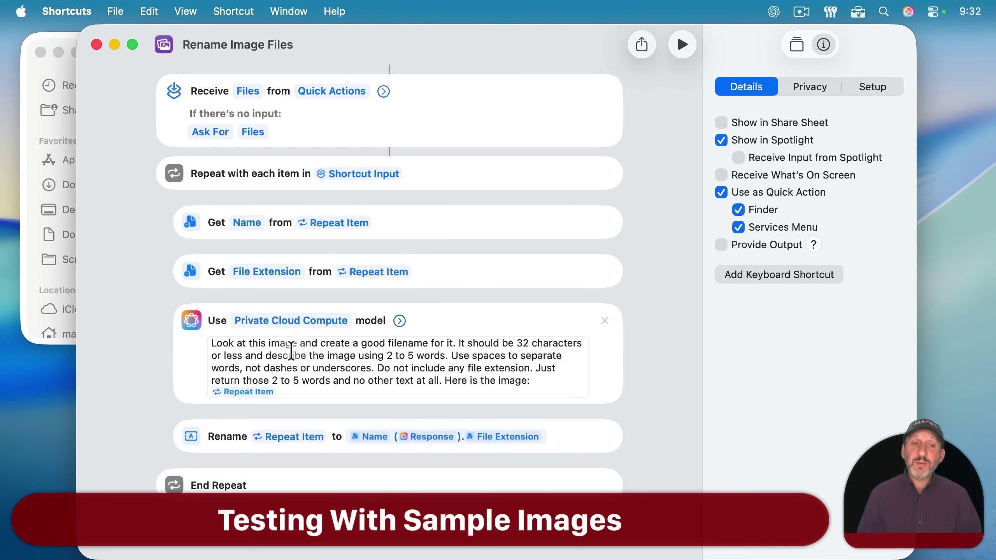
click(262, 322)
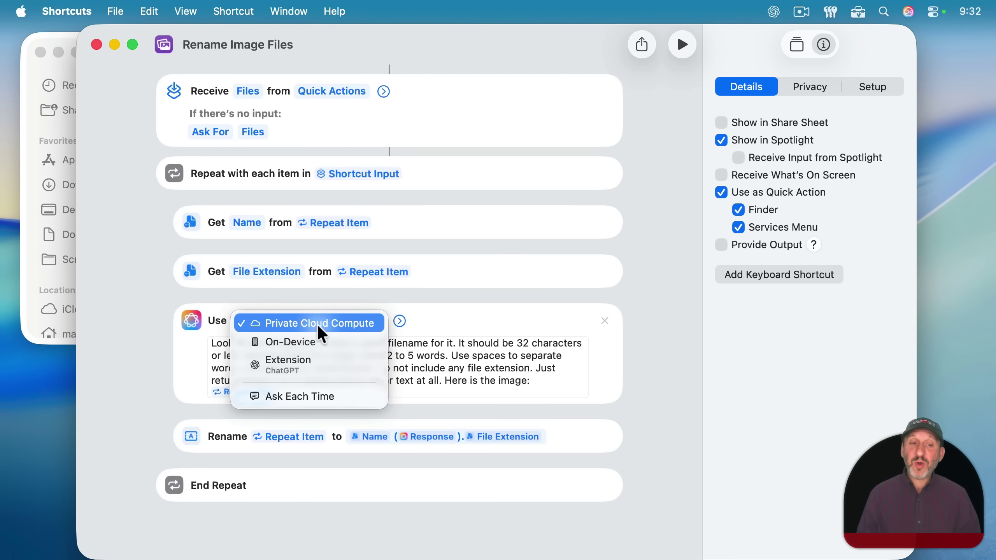
click(347, 326)
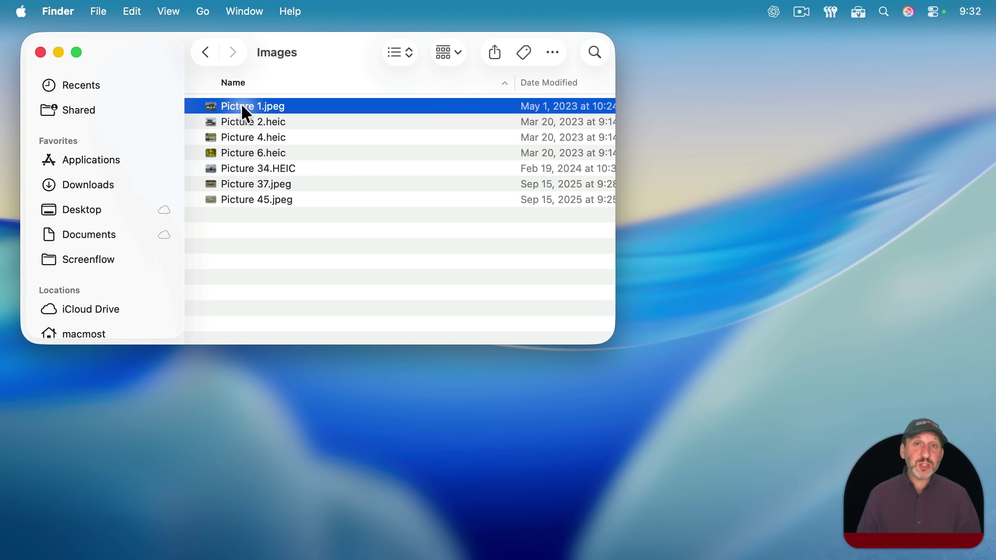
- Run Rename Image Files on Picture 1.jpeg, renaming it Picture 1 (thatched roof cottage house).jpeg, and preview it
right_click(247, 107)
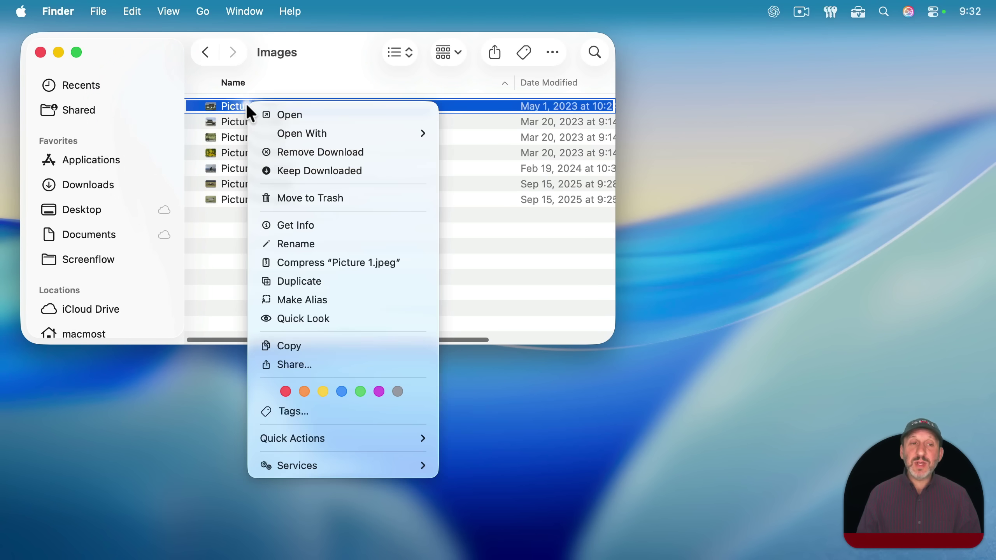
mouse_move(333, 436)
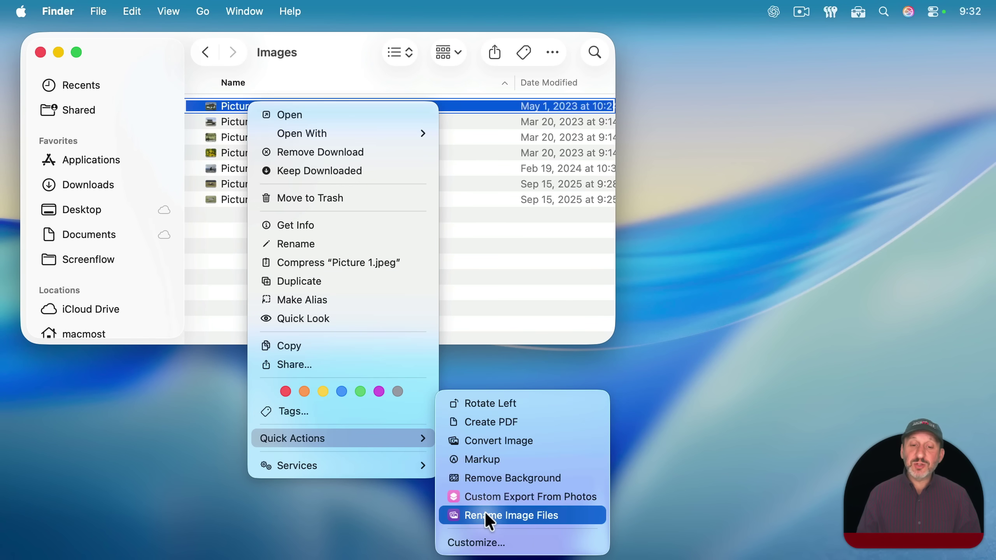
click(517, 518)
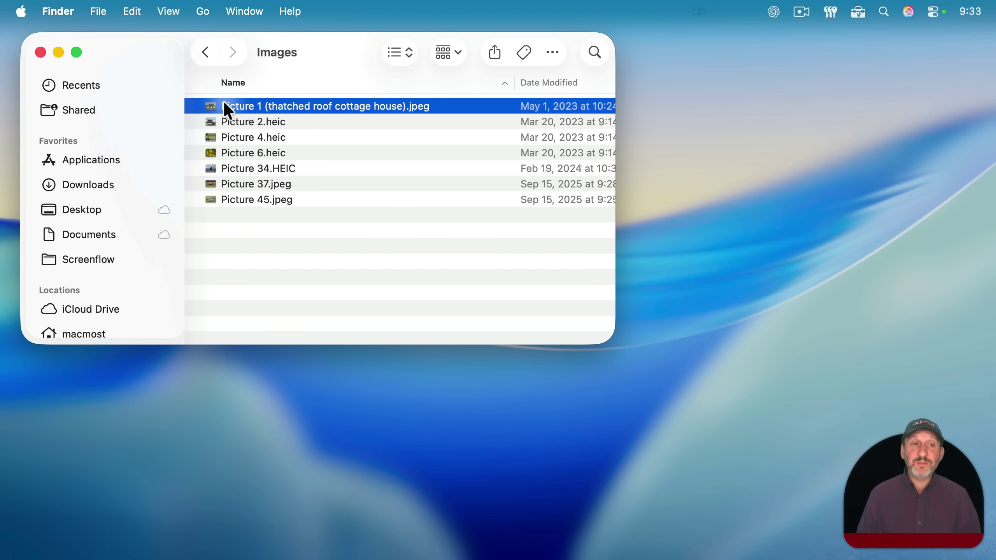
key(space)
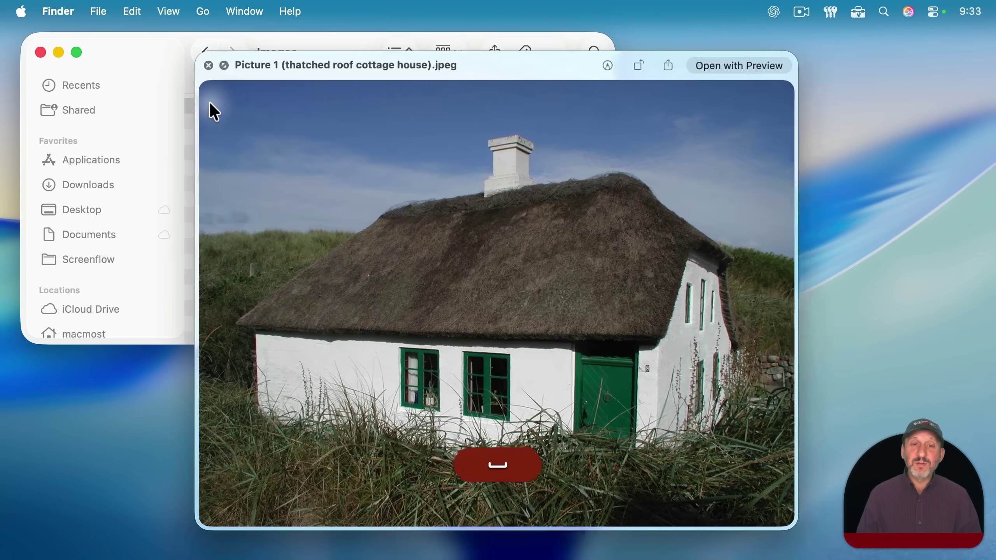
key(space)
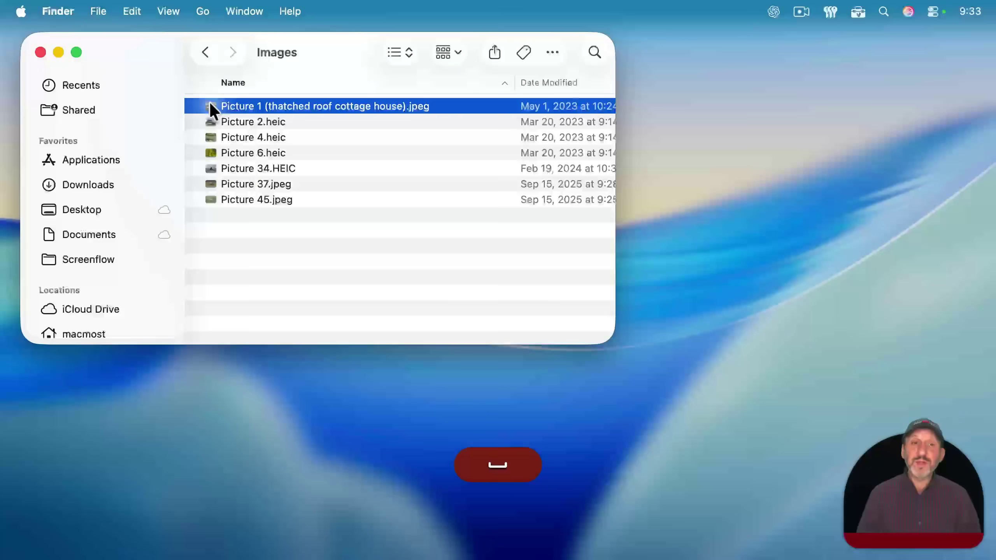
- Run Rename Image Files on Picture 2.heic through Picture 45.jpeg, always allowing iCloud Drive access
click(262, 122)
shift+click(251, 200)
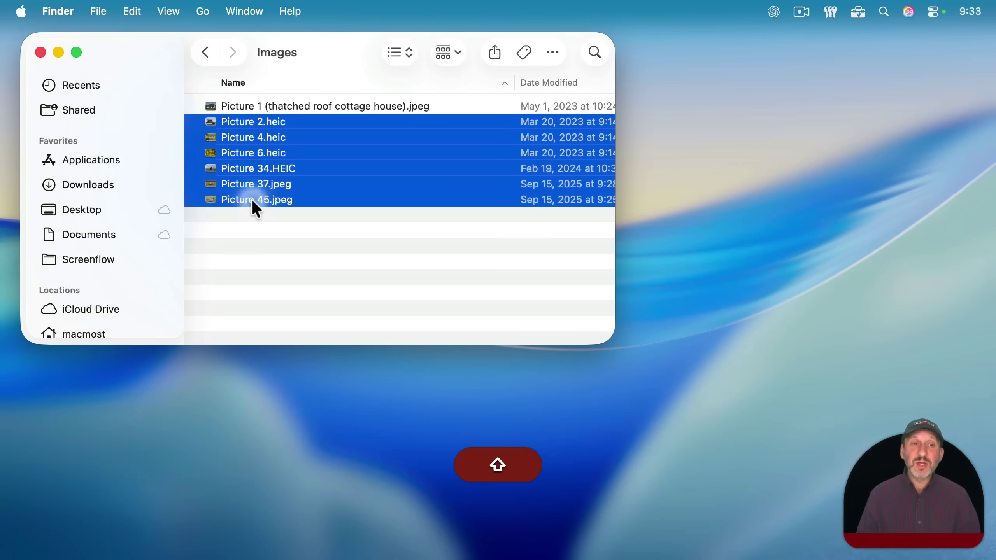
right_click(247, 123)
mouse_move(338, 473)
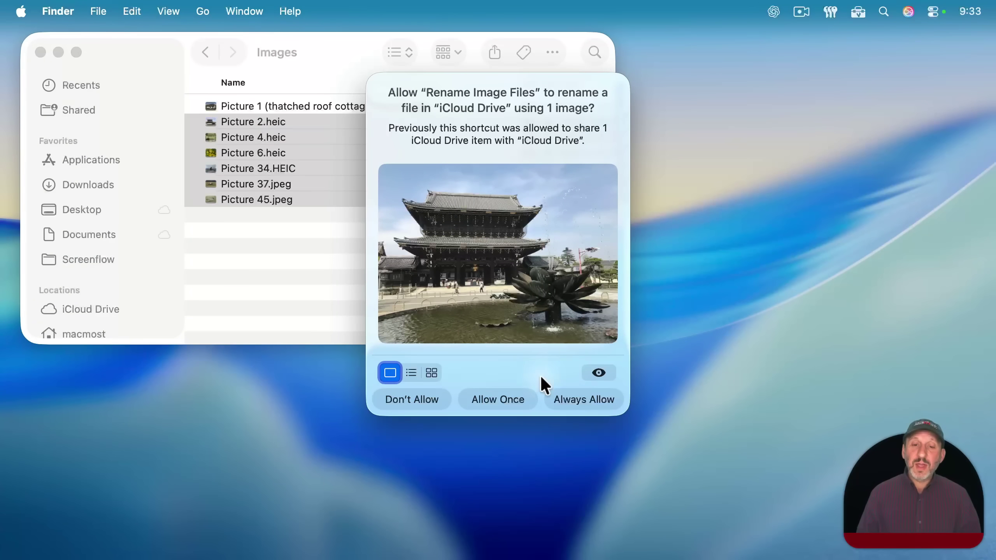
click(572, 401)
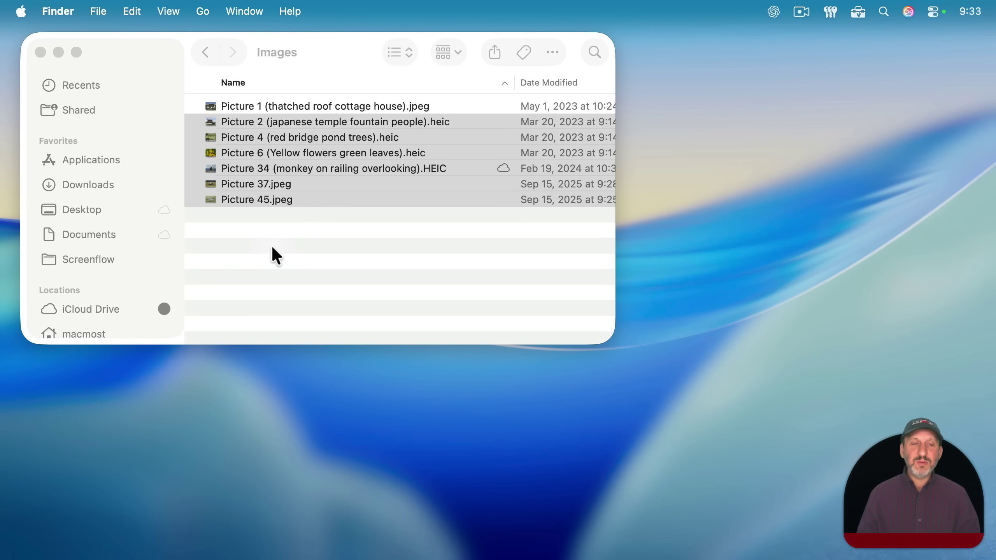
click(312, 221)
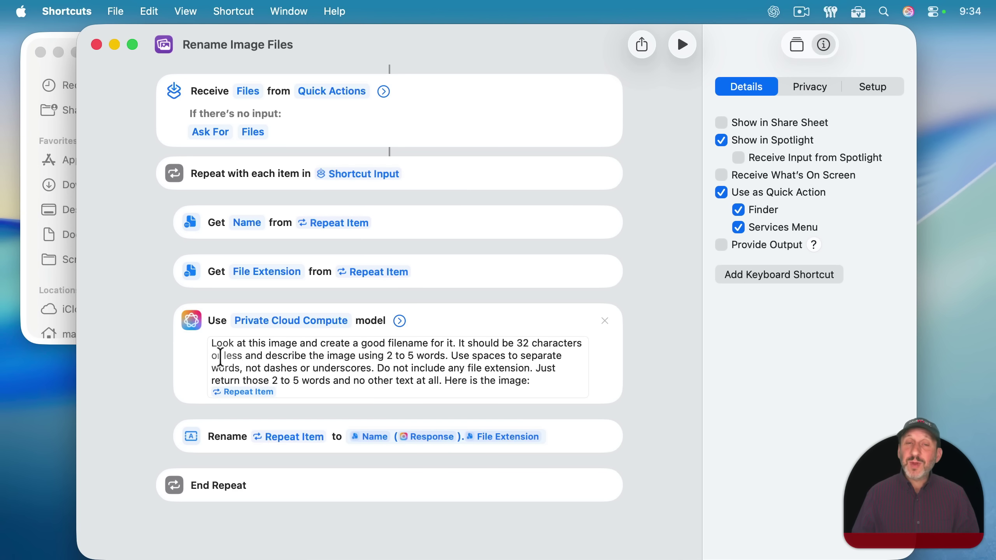
drag(210, 346, 544, 381)
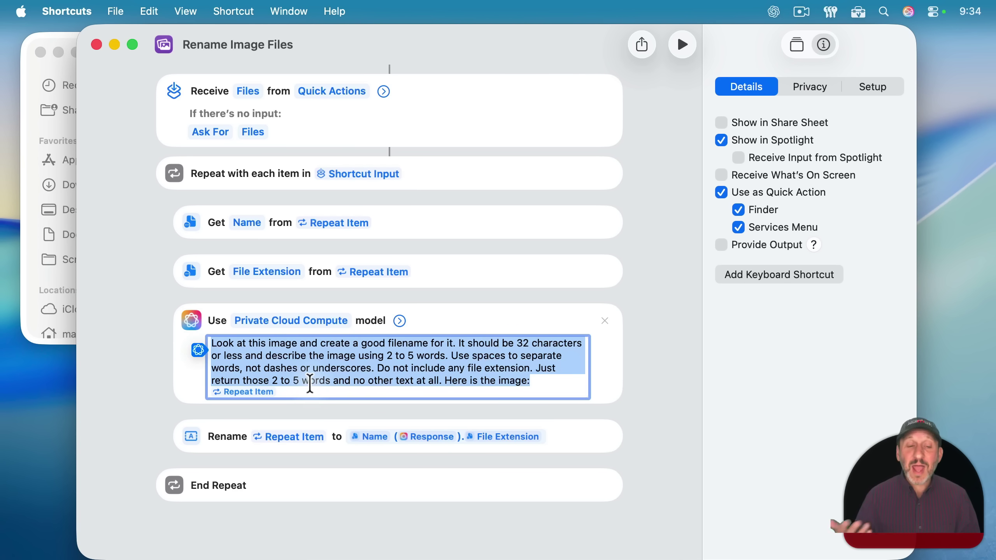
click(302, 413)
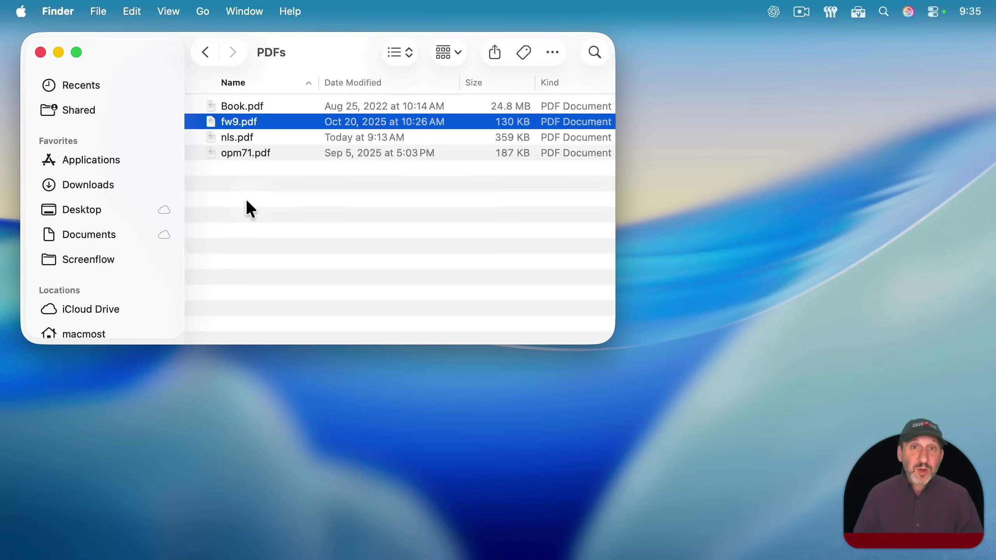
- Quick Look nls.pdf to check its contents, then open the Rename PDF Files shortcut for editing
click(241, 140)
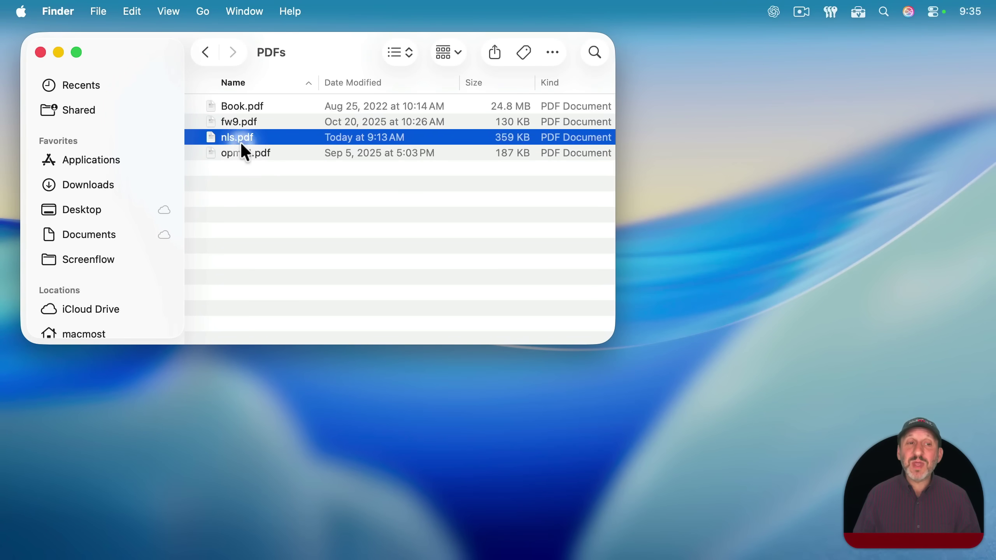
key(space)
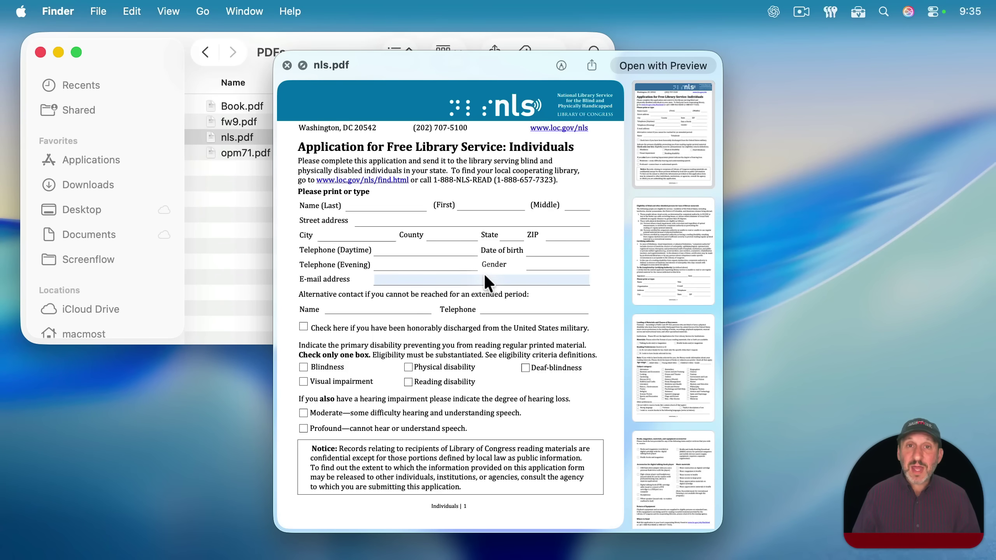
key(space)
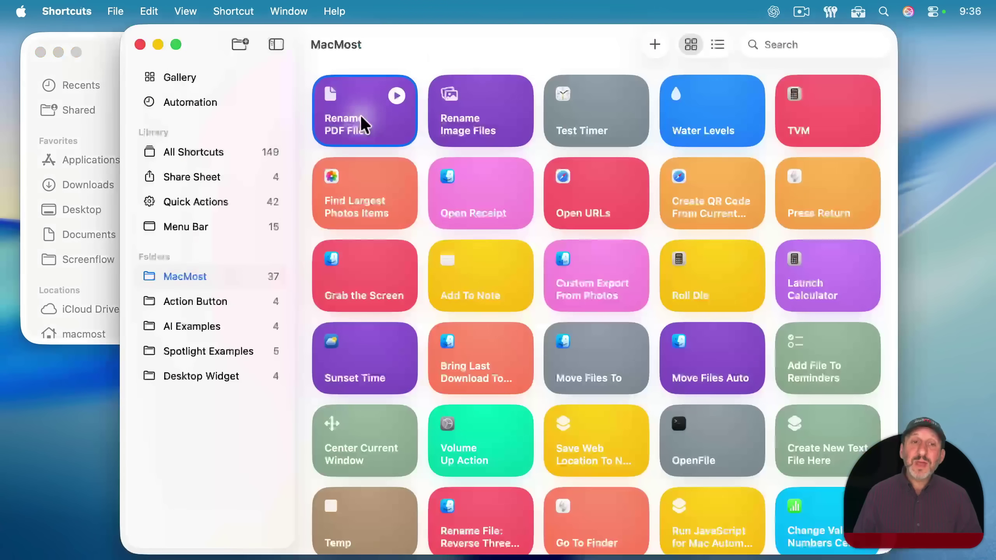
double_click(360, 115)
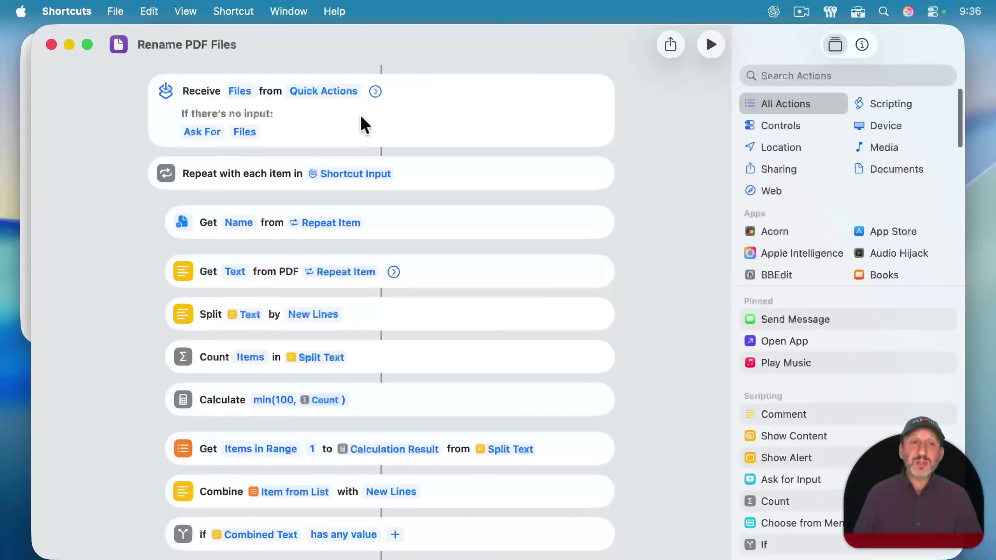
click(862, 45)
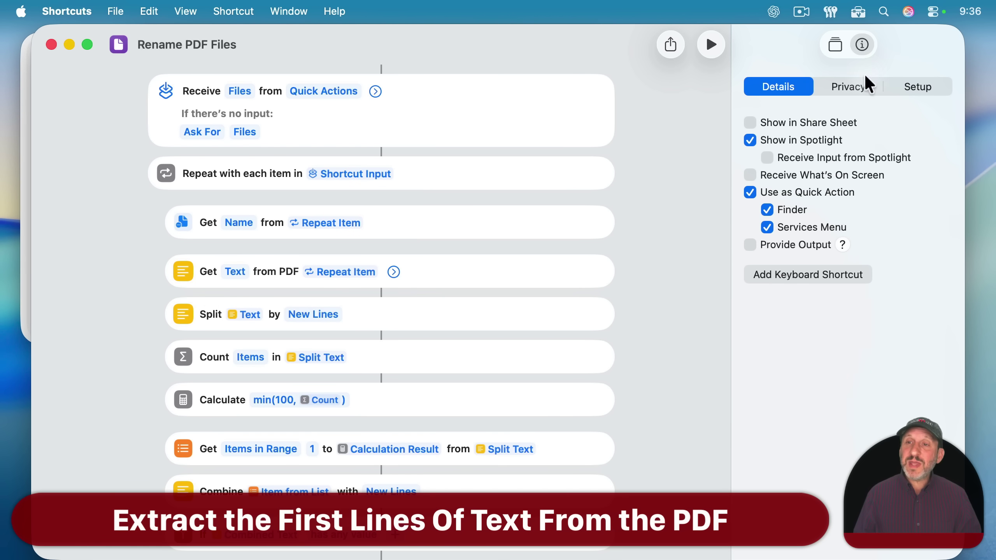
click(836, 46)
text(text pdf)
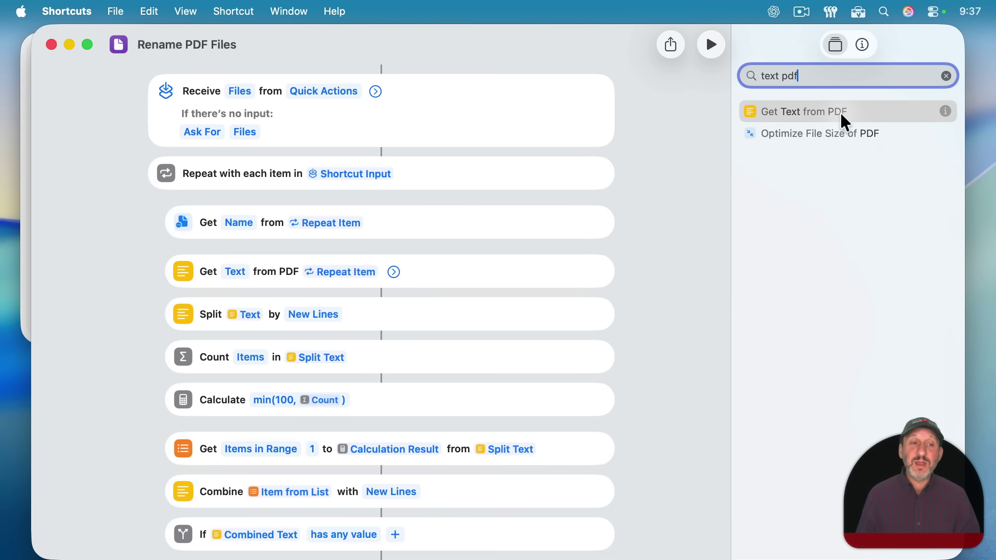
key(BackSpace)
key(BackSpace)
key(cmd+a)
text(split)
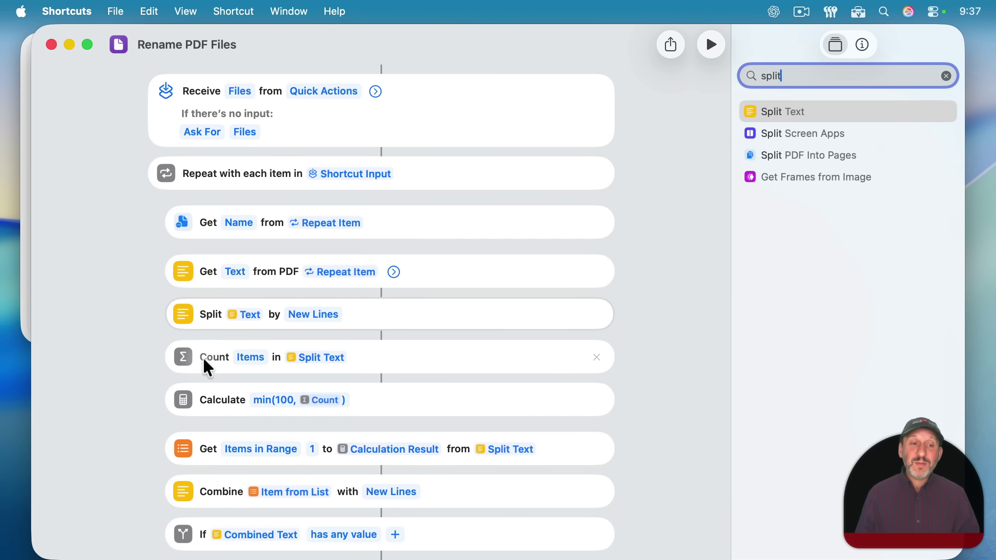
key(super+a)
text(count)
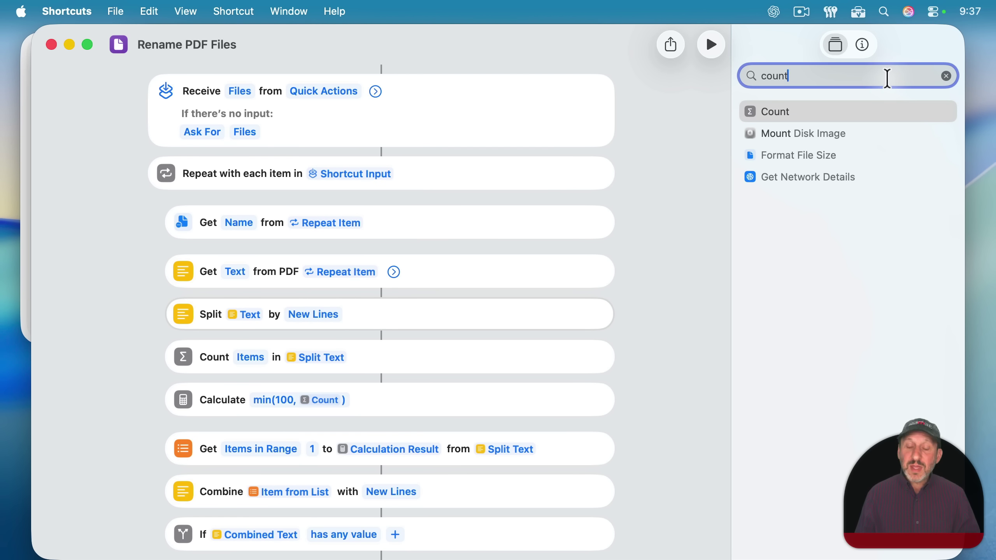
double_click(887, 76)
key(super+c)
text(calc)
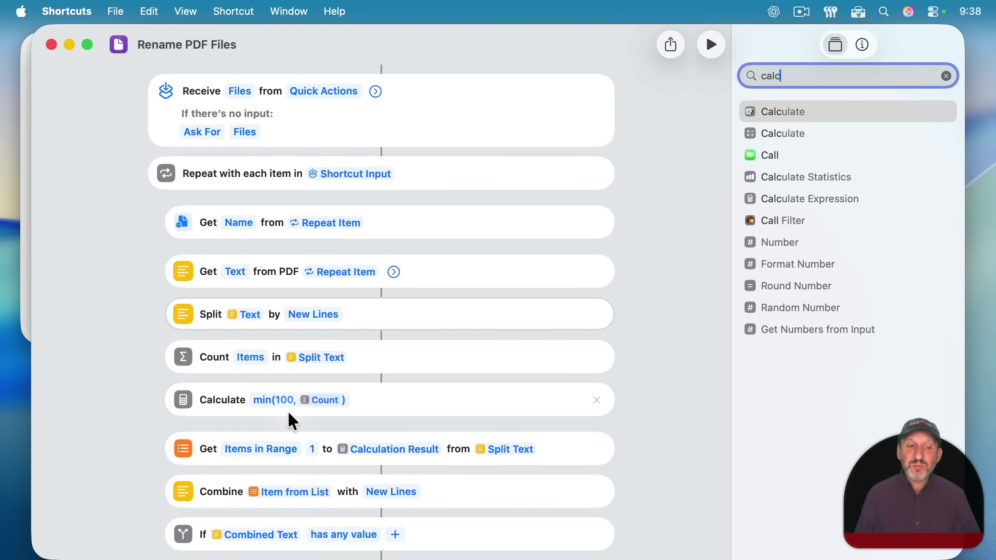
key(super+a)
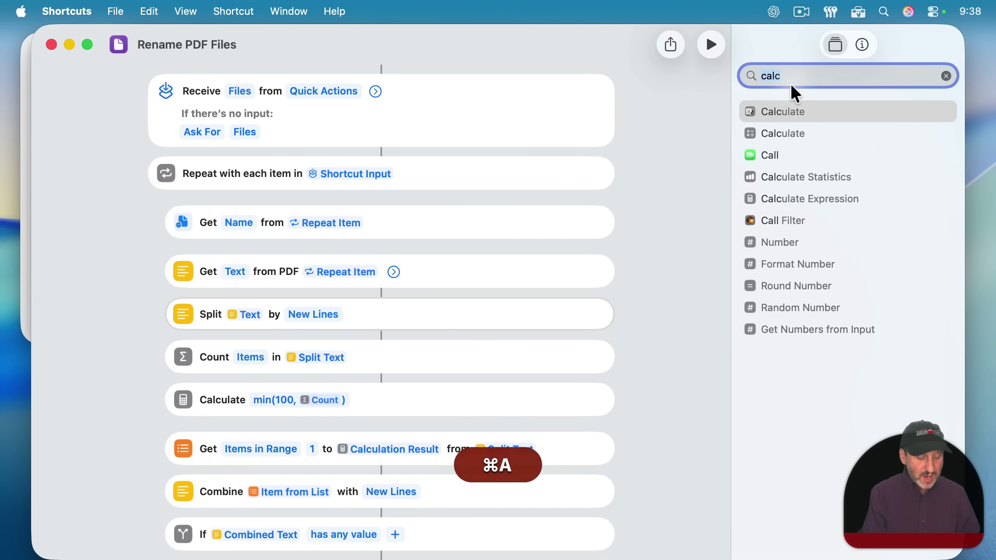
text(get item)
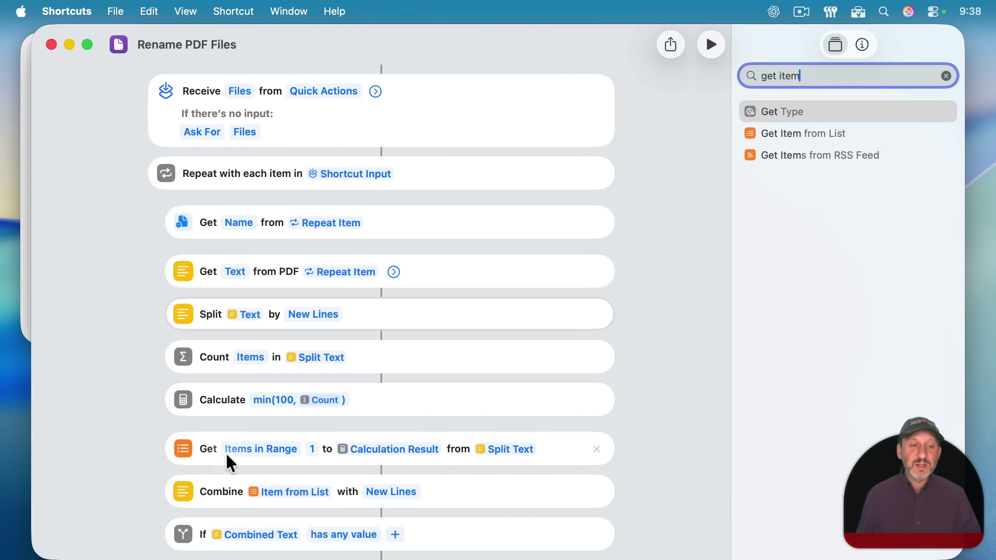
click(251, 456)
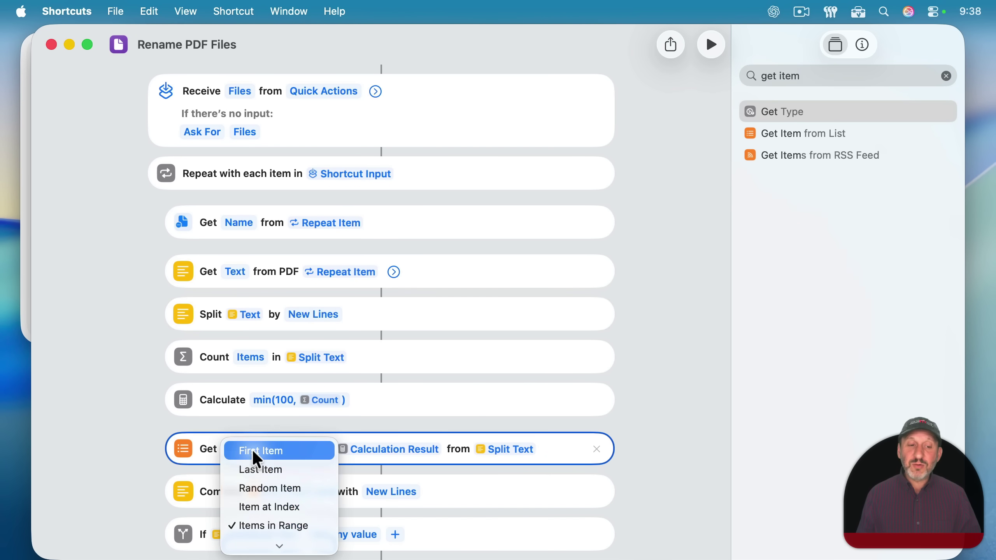
click(140, 465)
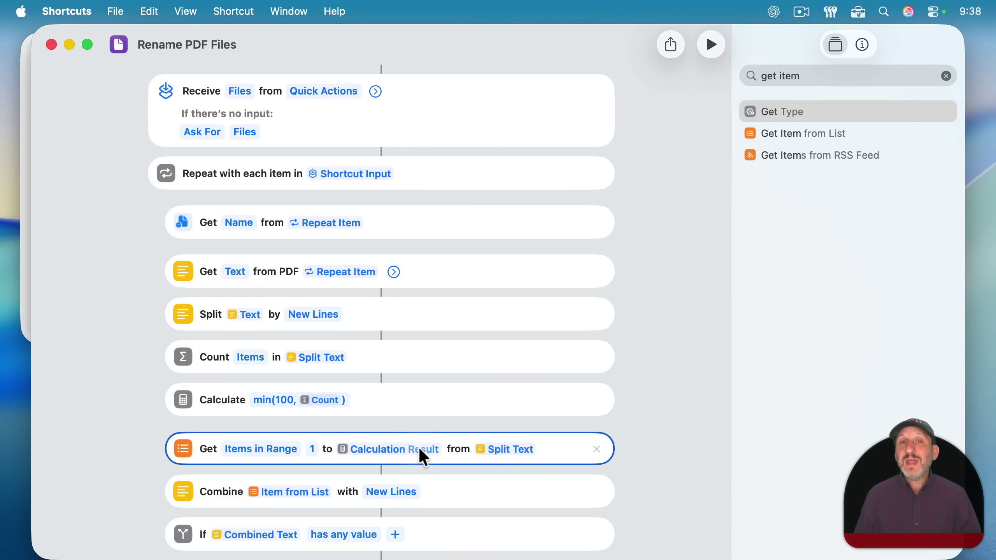
scroll(501, 461, down, 5)
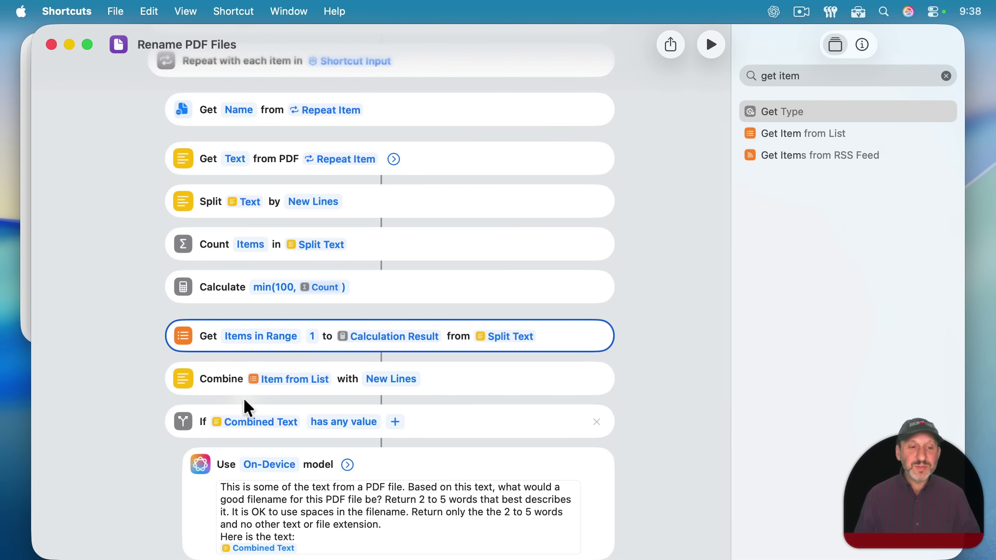
click(786, 83)
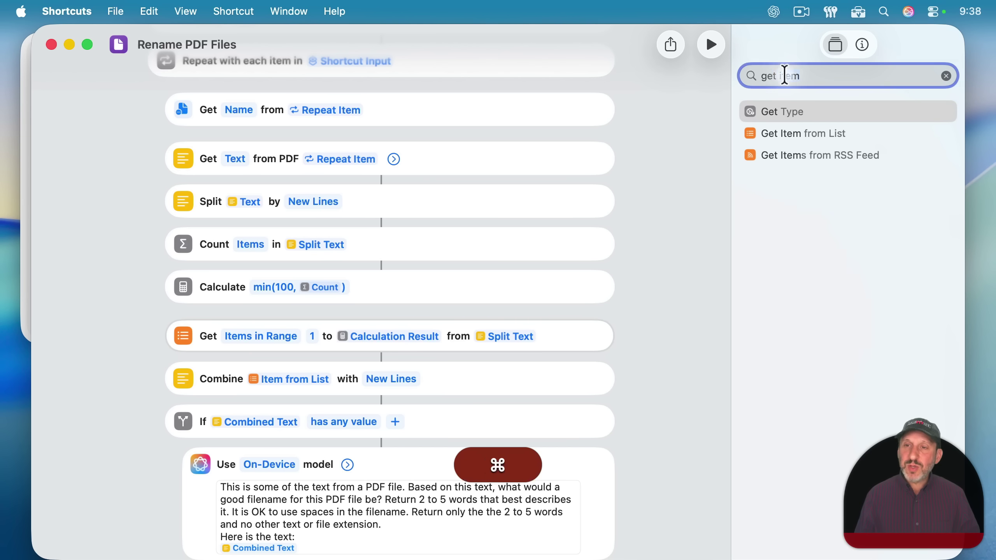
key(super+a)
text(combin)
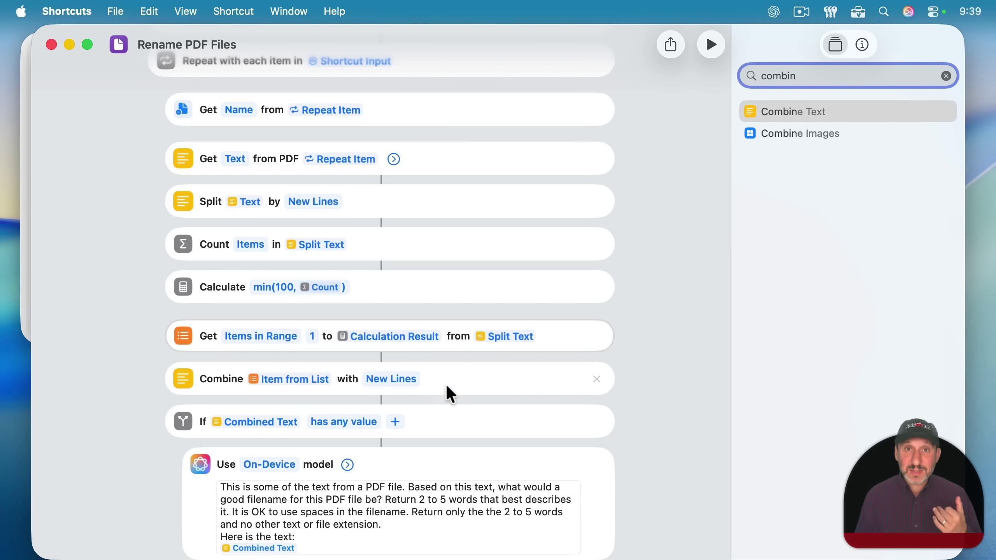
scroll(445, 392, down, 3)
scroll(445, 391, down, 2)
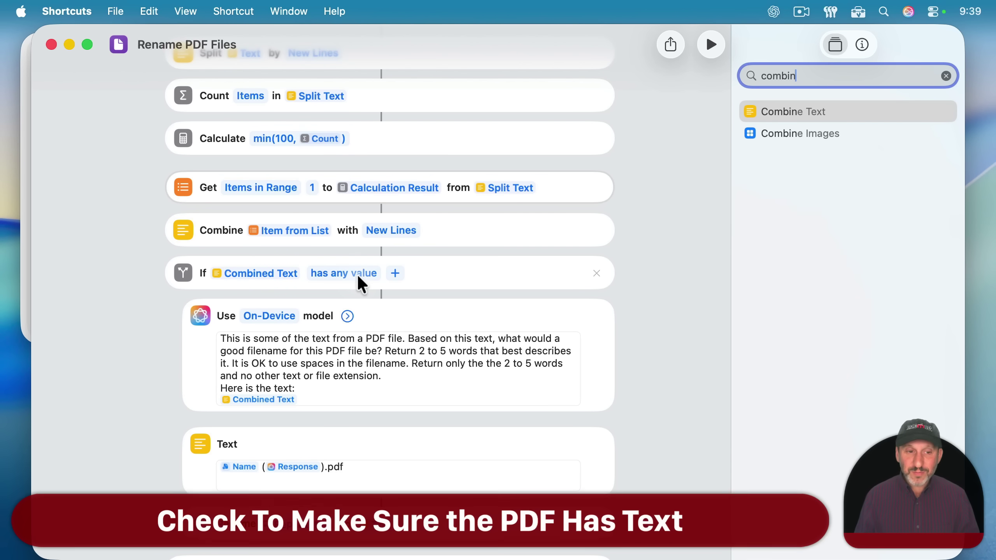
scroll(345, 283, down, 2)
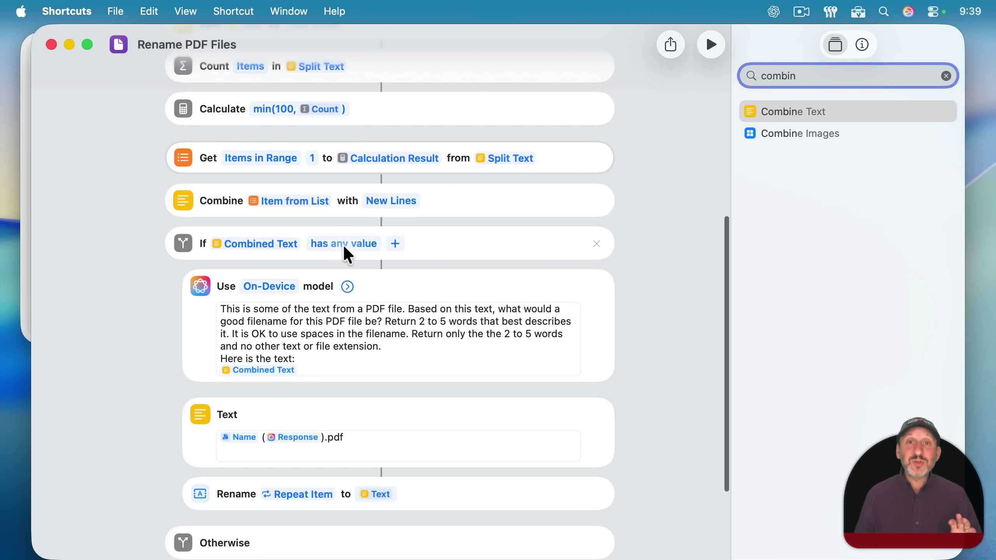
scroll(314, 333, down, 1)
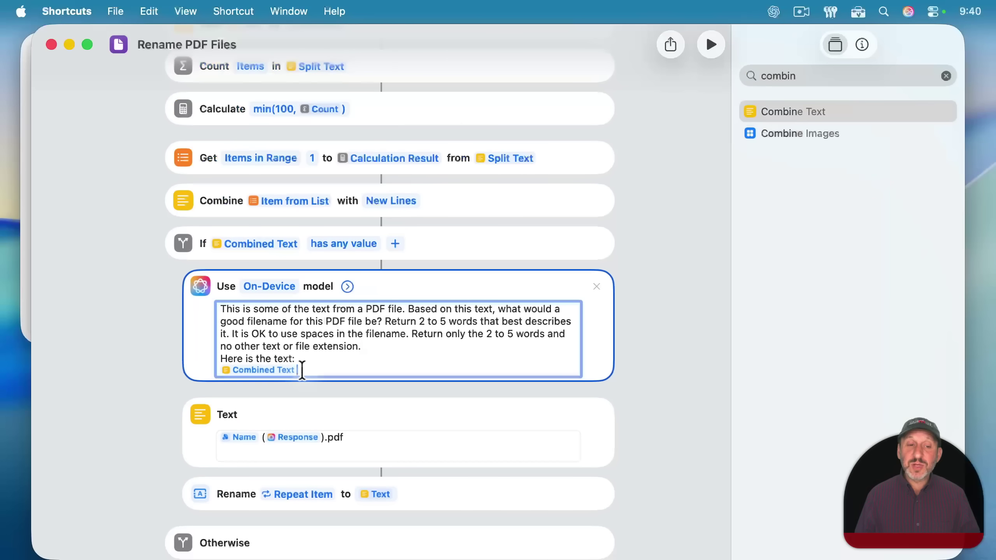
right_click(312, 314)
mouse_move(363, 443)
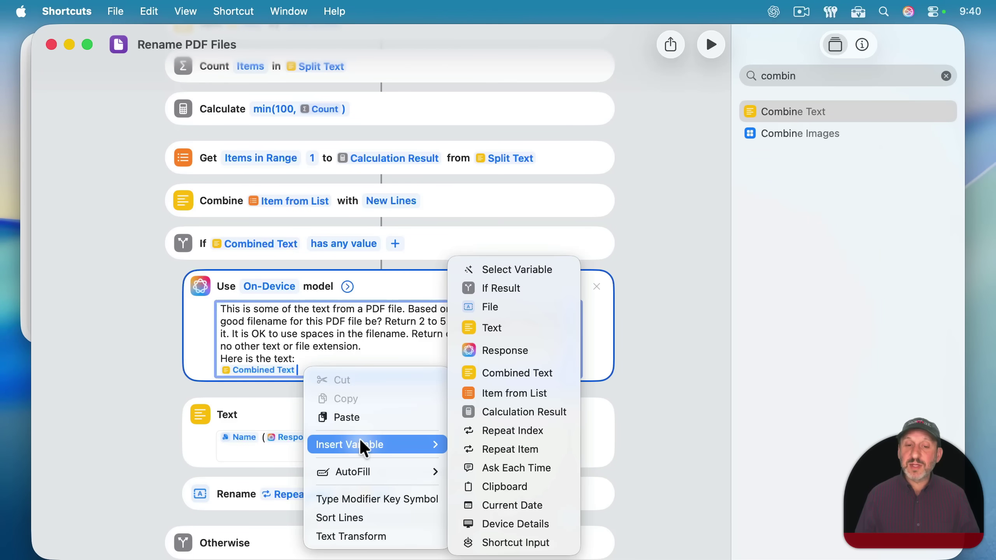
click(651, 382)
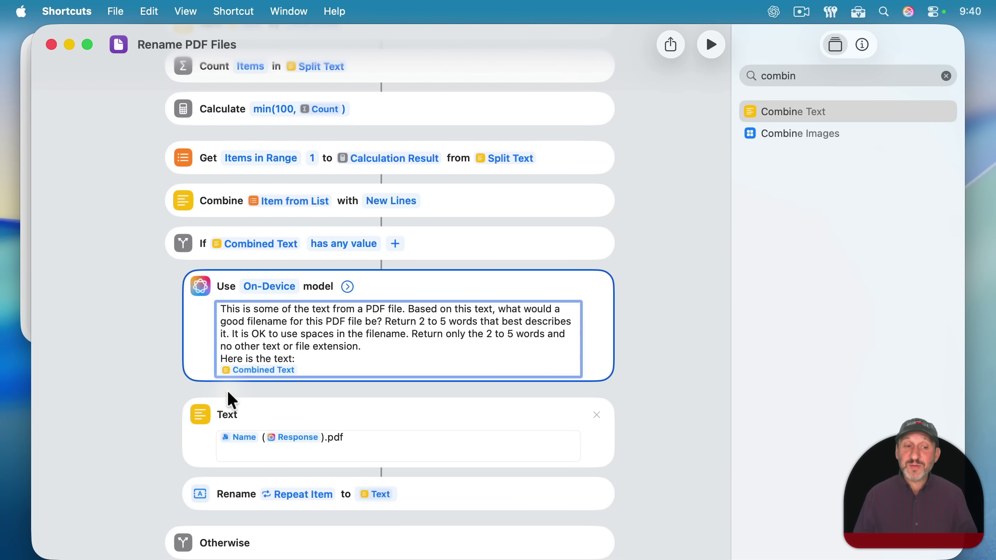
click(235, 416)
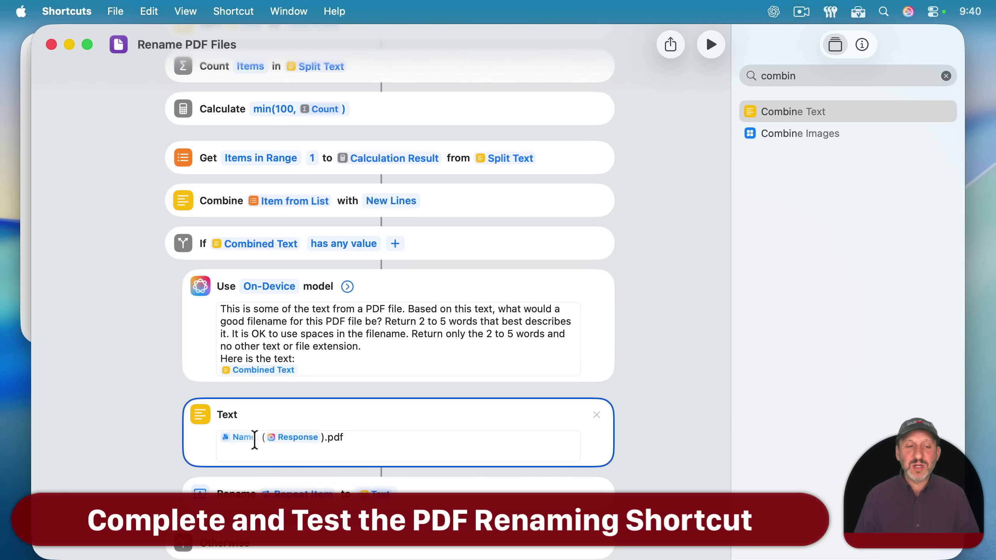
- Search actions for 'text', place the caret after .pdf in the Text field, then hide Shortcuts
click(796, 75)
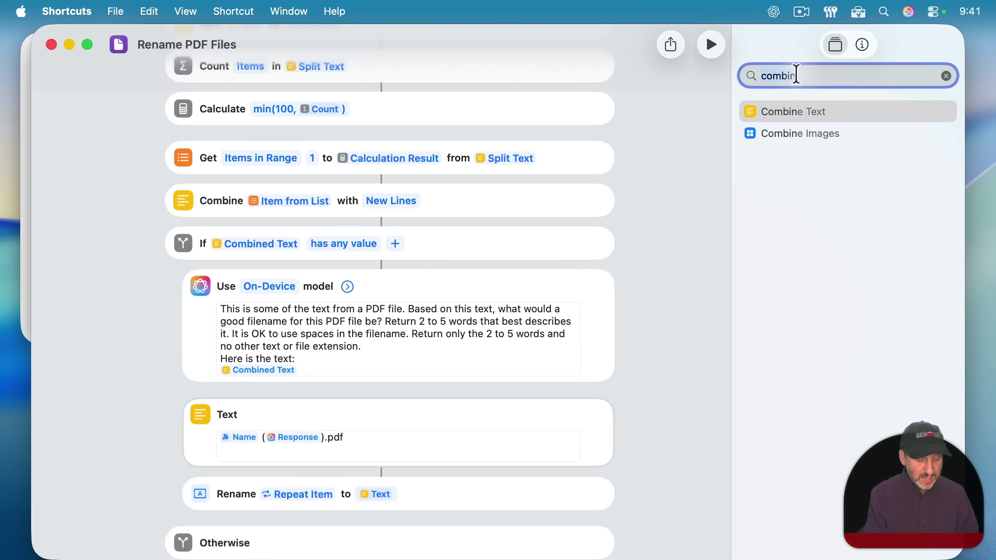
text(text)
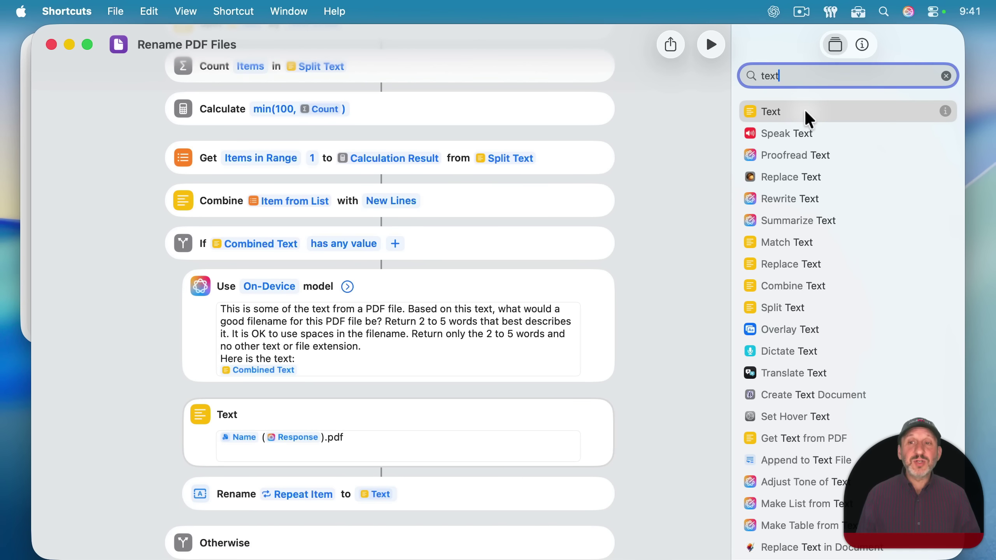
click(235, 445)
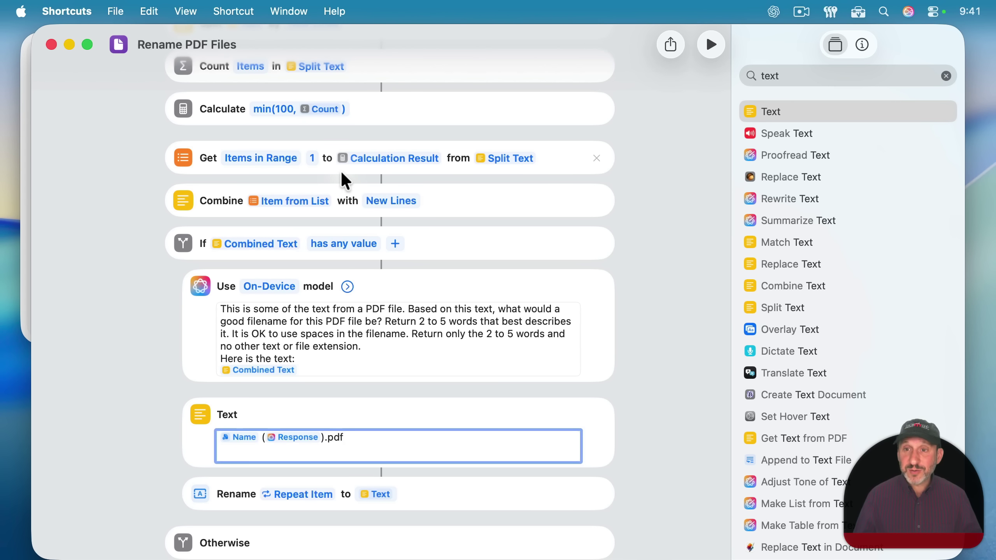
key(super+h)
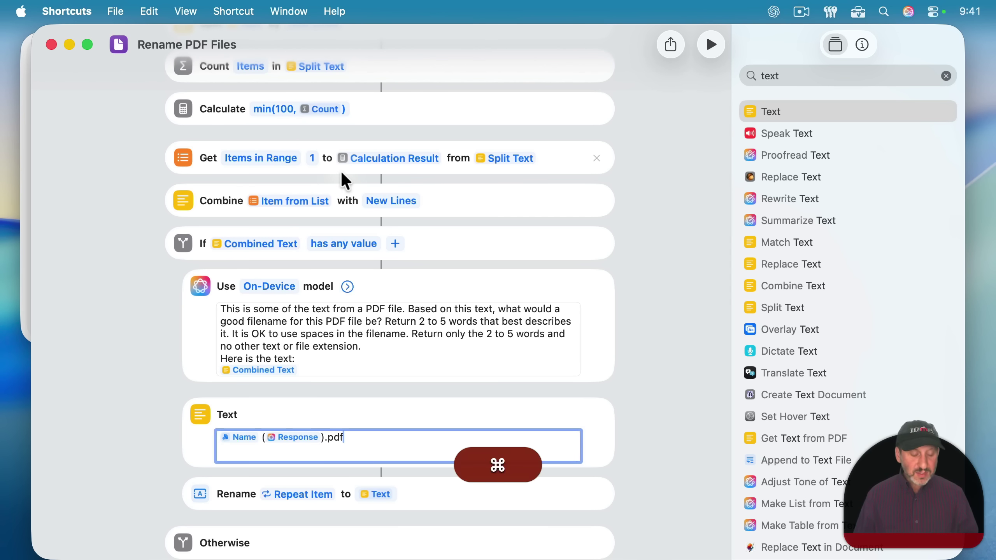
- Run the Rename PDF Files Quick Action on all four selected PDFs and allow it to continue
click(259, 110)
shift+click(258, 153)
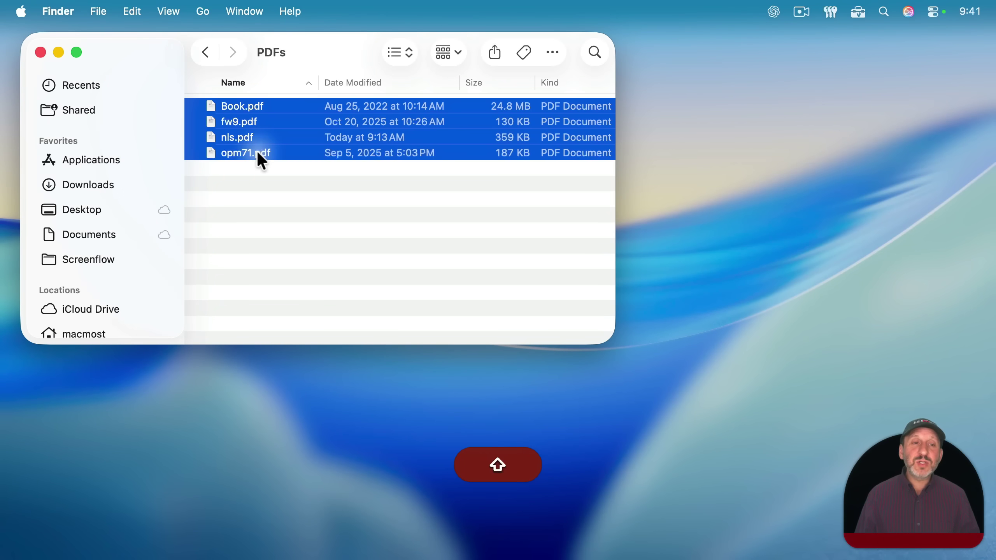
right_click(257, 153)
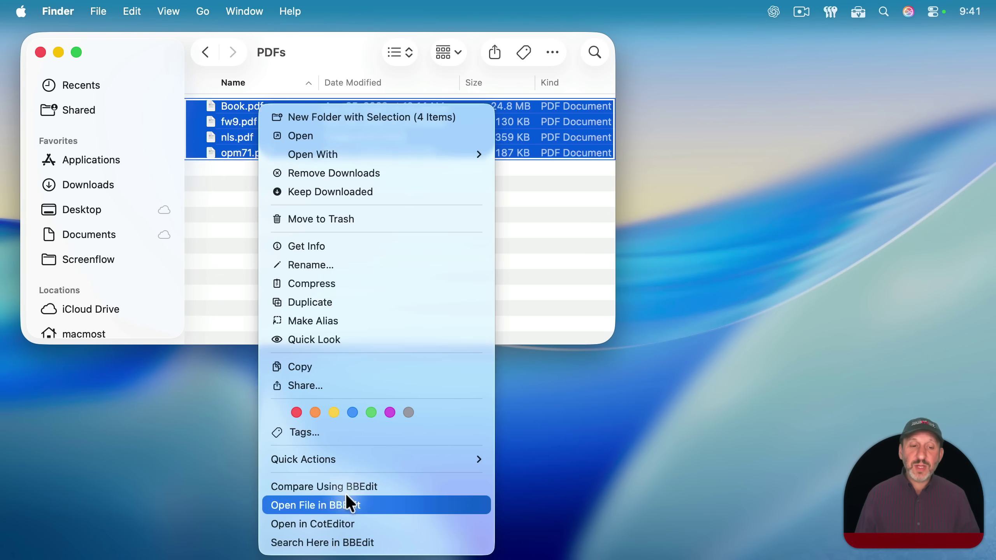
mouse_move(346, 459)
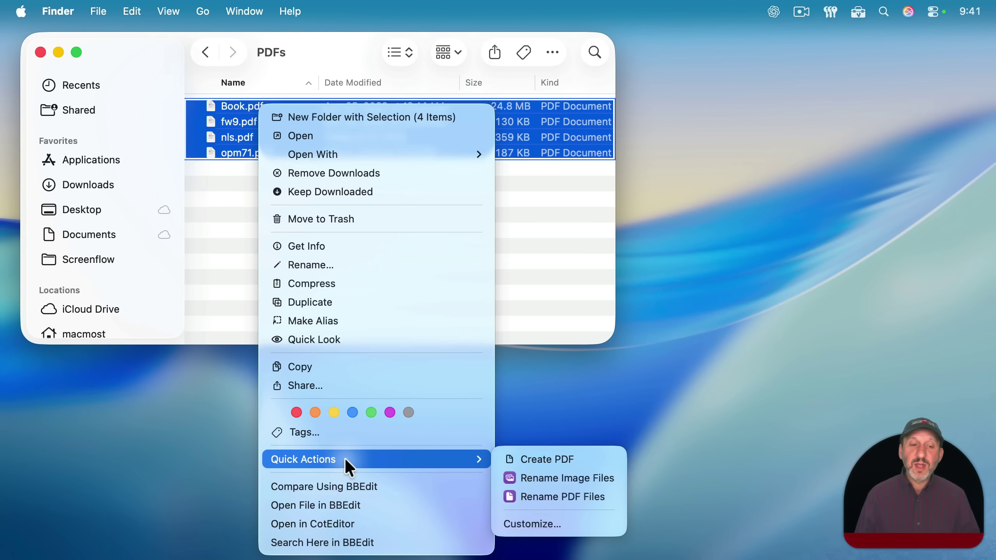
click(531, 498)
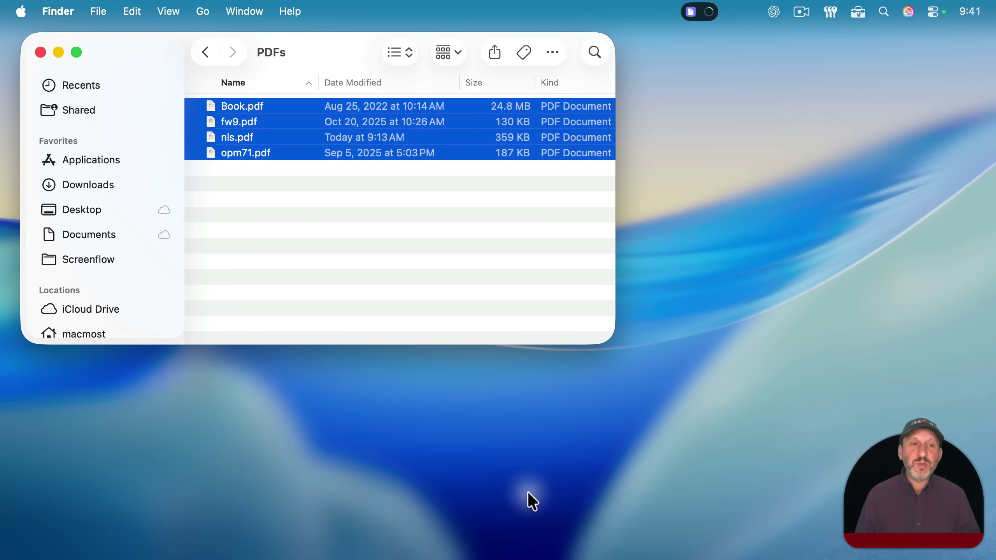
click(542, 199)
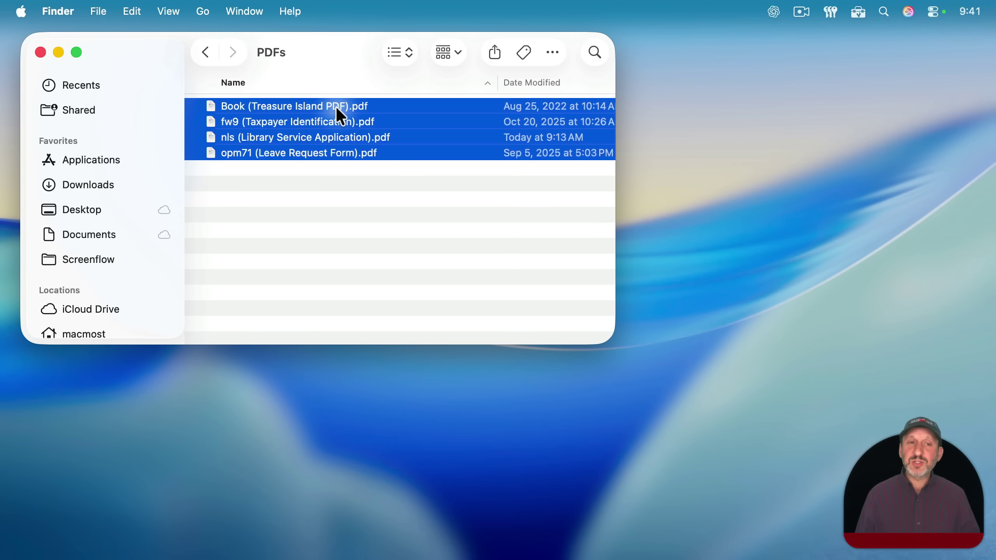
- Quick Look each renamed PDF in turn: Book, fw9, nls and opm71
click(288, 177)
click(269, 100)
key(space)
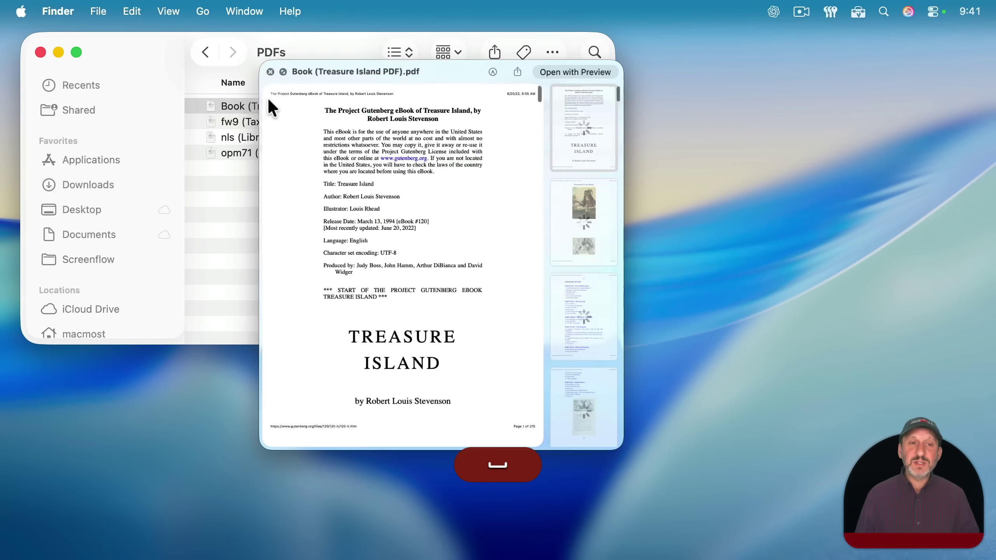
key(space)
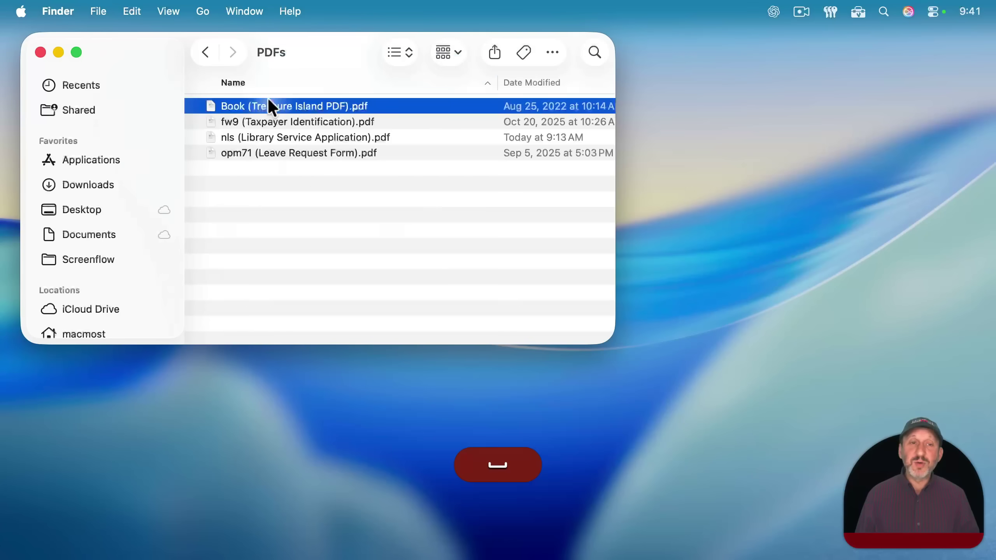
click(265, 121)
key(space)
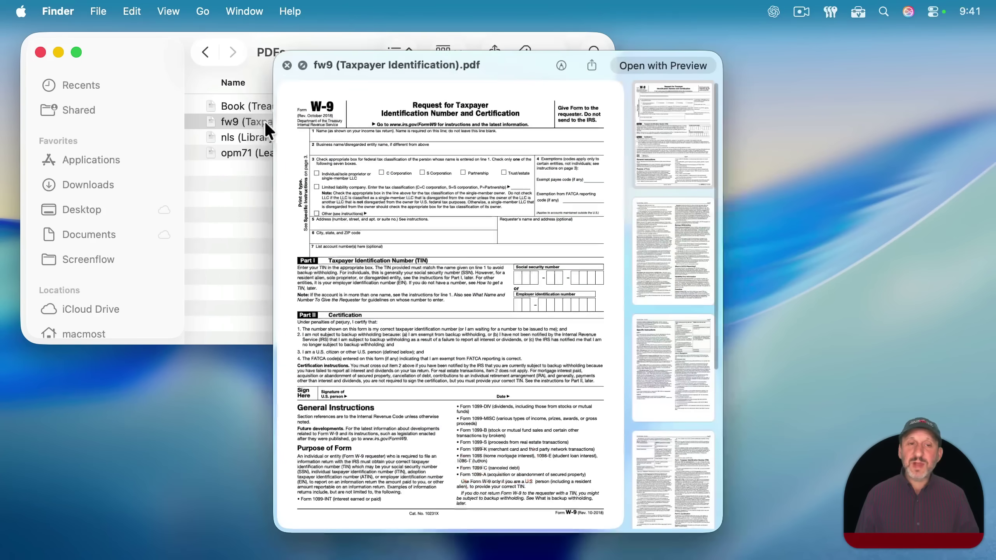
key(space)
click(259, 140)
key(space)
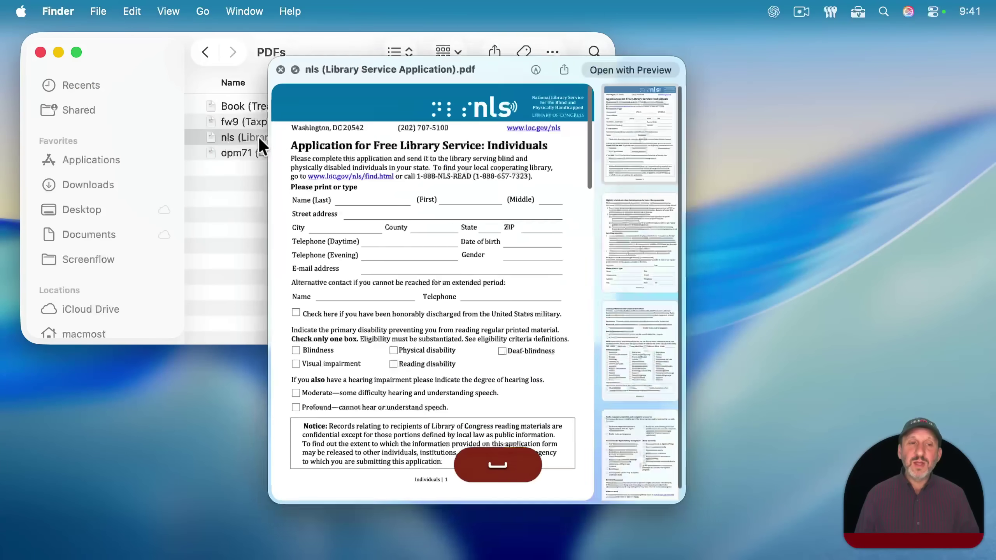
key(space)
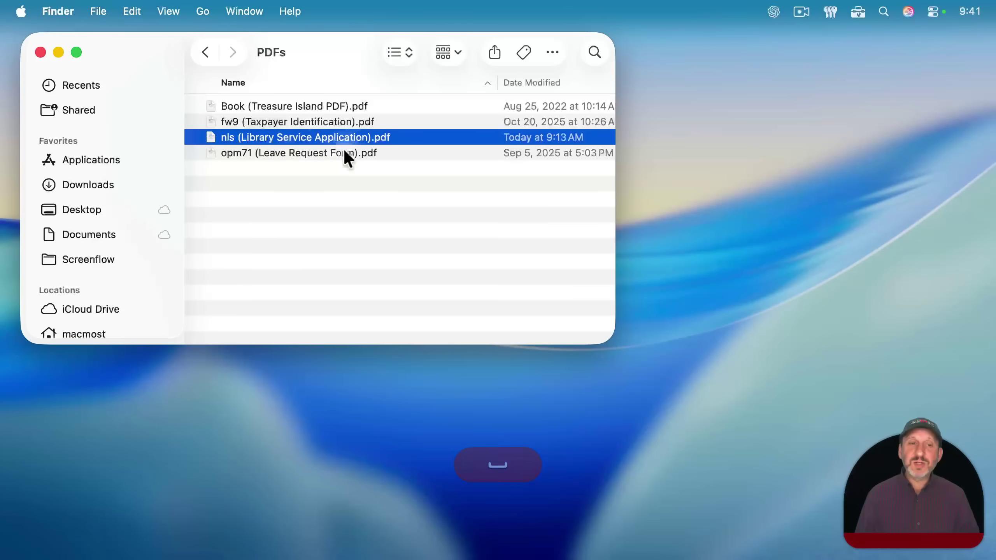
click(302, 154)
key(space)
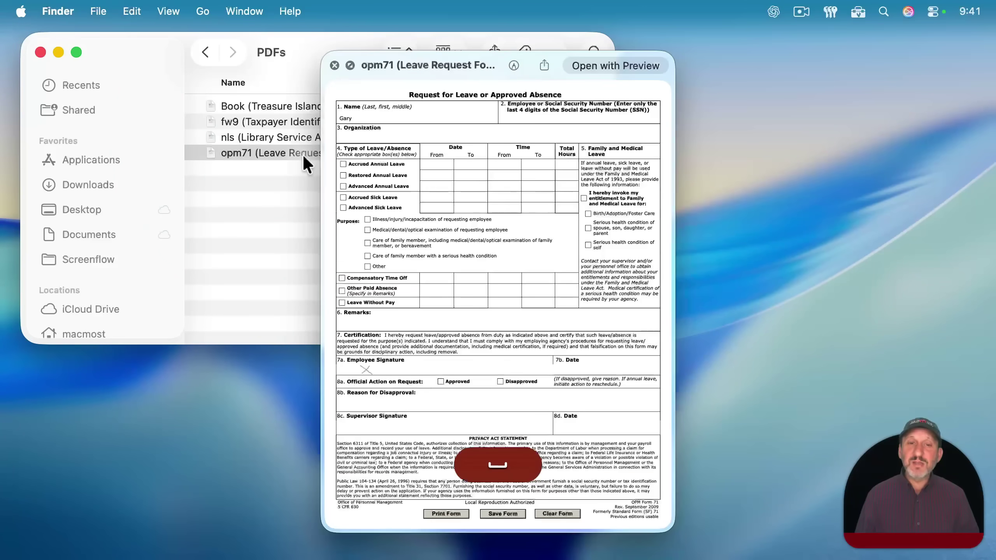
key(space)
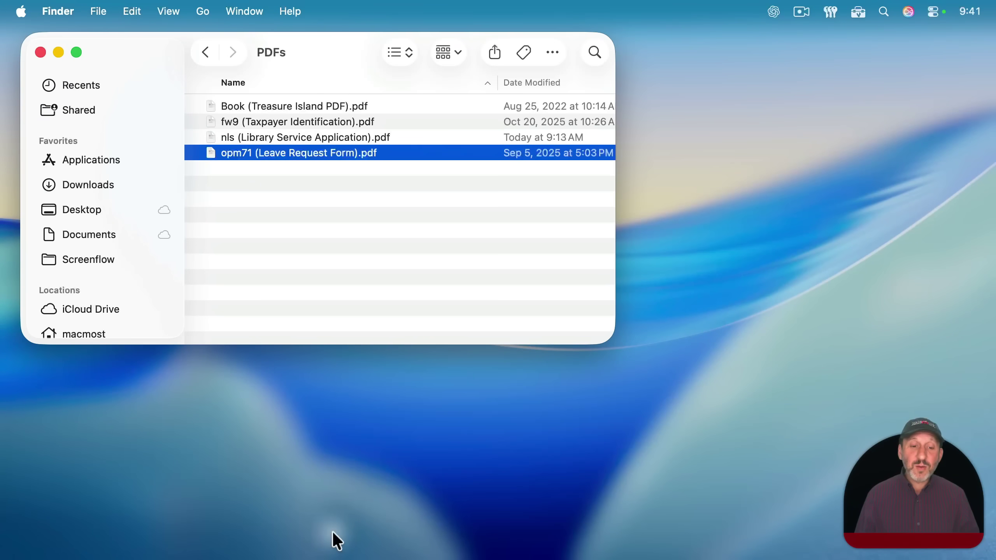
- Switch the shortcut's Use model setting to Private Cloud Compute
mouse_move(635, 558)
click(747, 530)
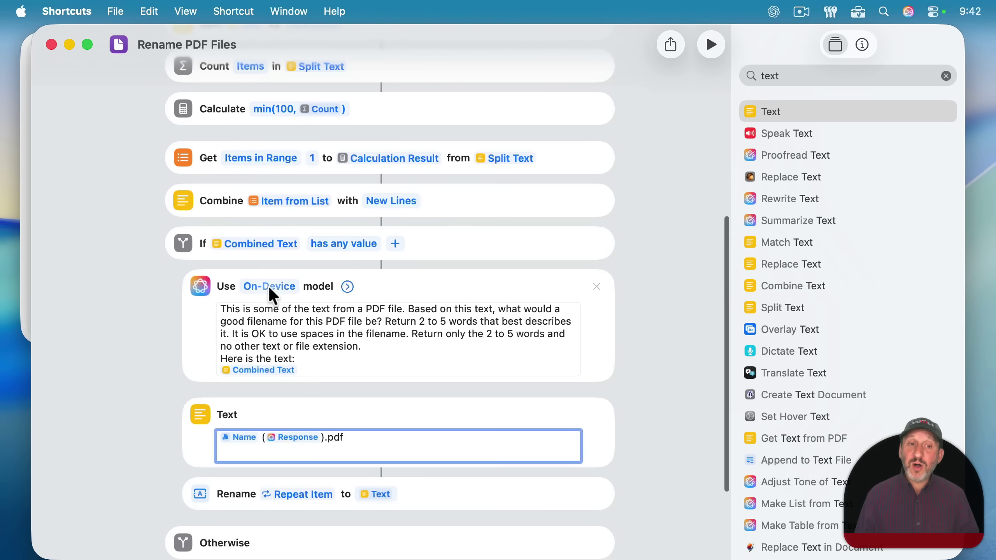
click(268, 286)
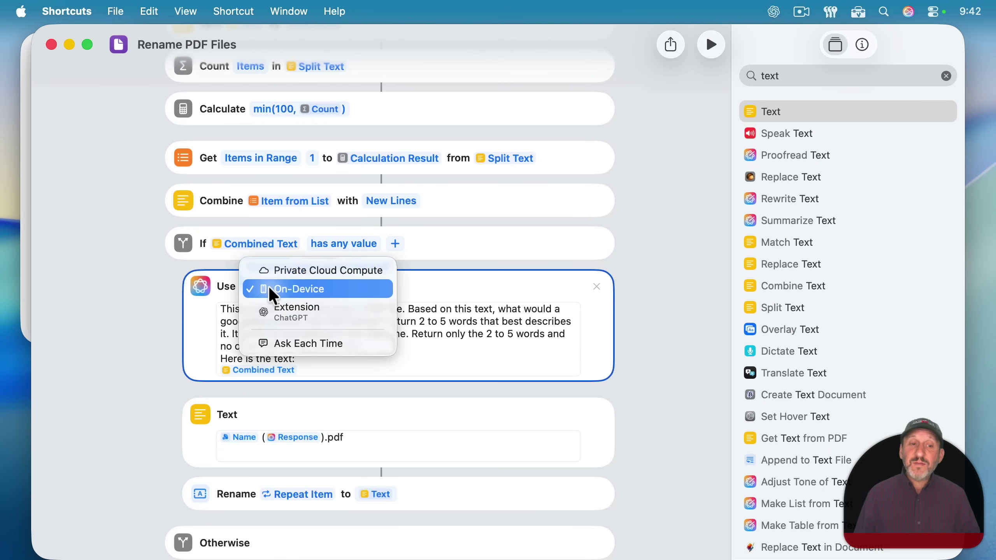
click(282, 268)
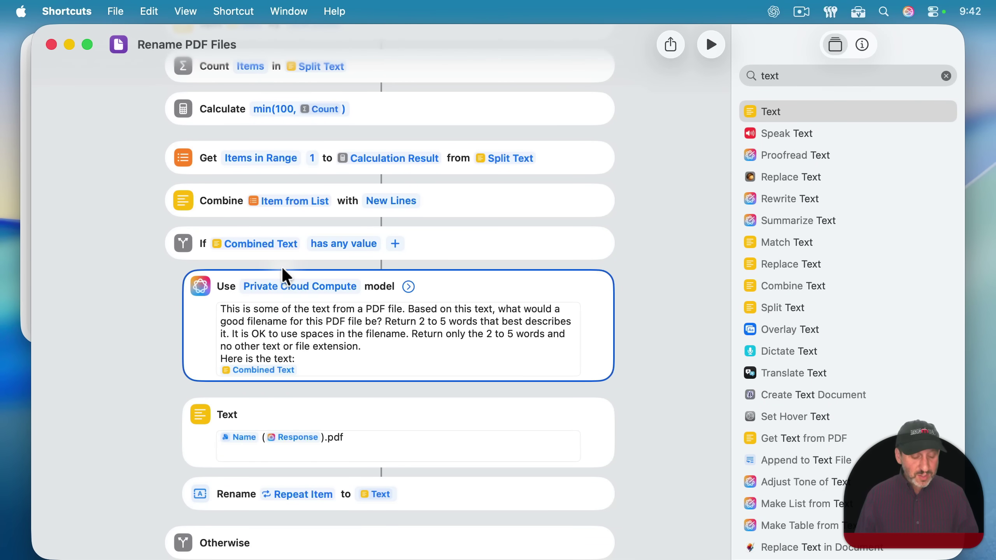
- Rerun Rename PDF Files on the four PDFs, yielding names like fw9 (IRS Form W-9).pdf
key(super+h)
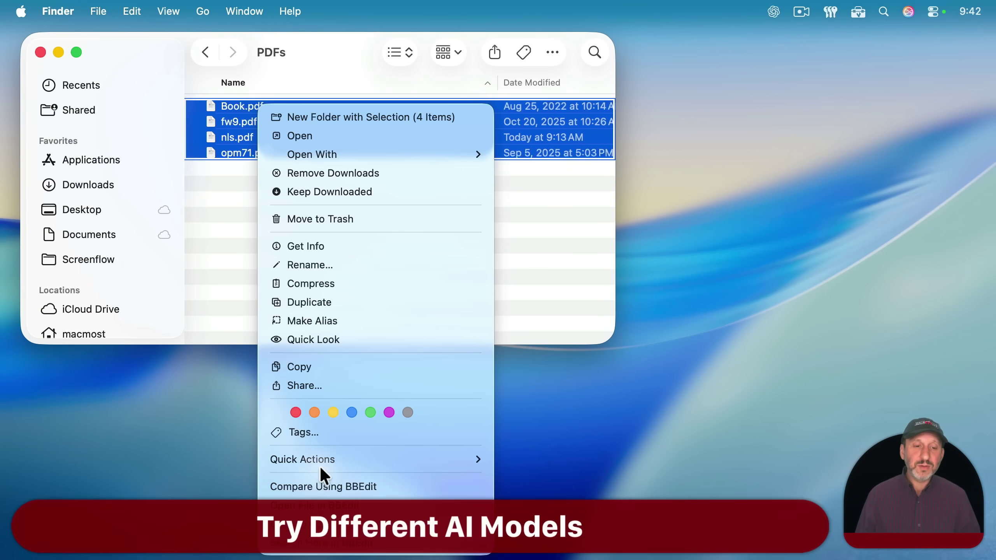
mouse_move(319, 463)
click(554, 495)
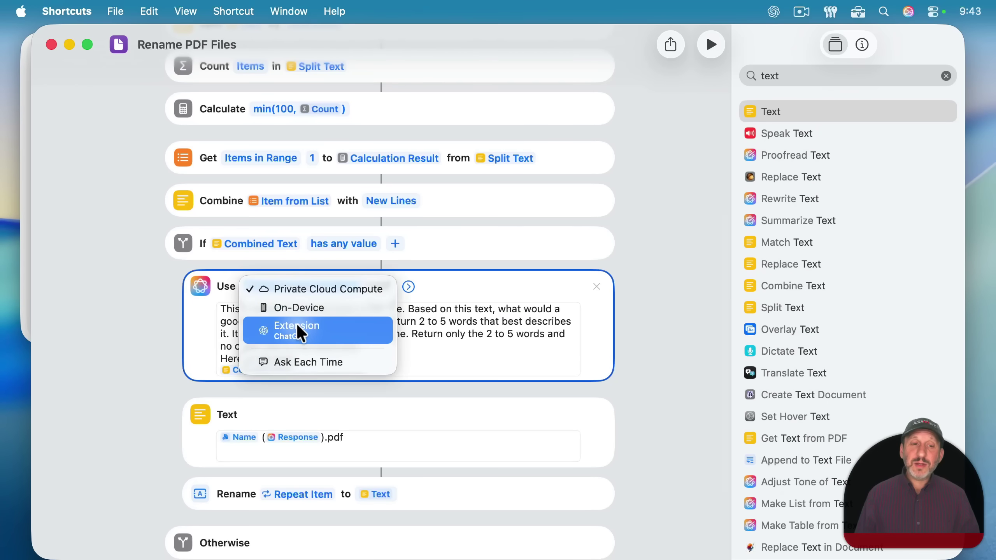
key(Escape)
key(cmd+h)
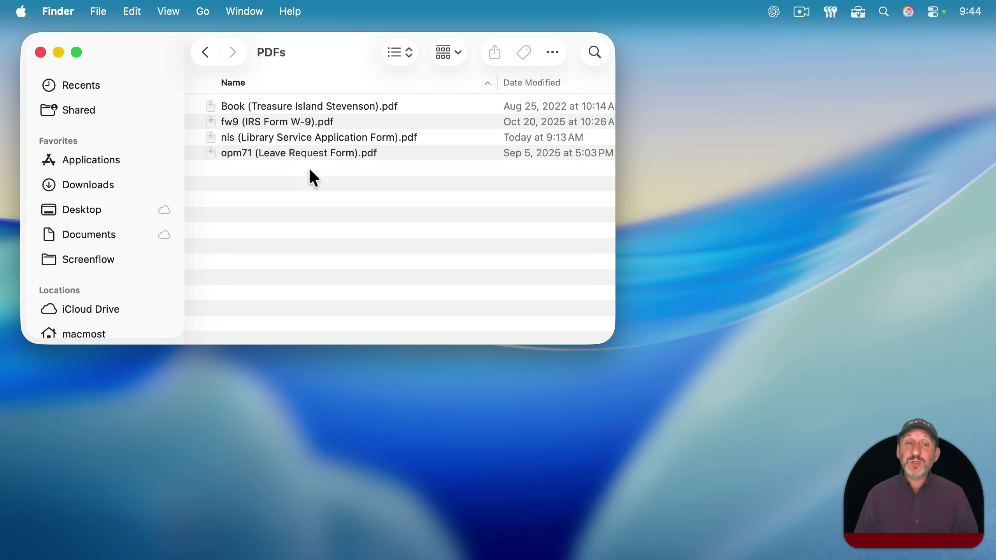
- Bring the Rename PDF Files editor, now set to ChatGPT, forward from the Dock
mouse_move(636, 549)
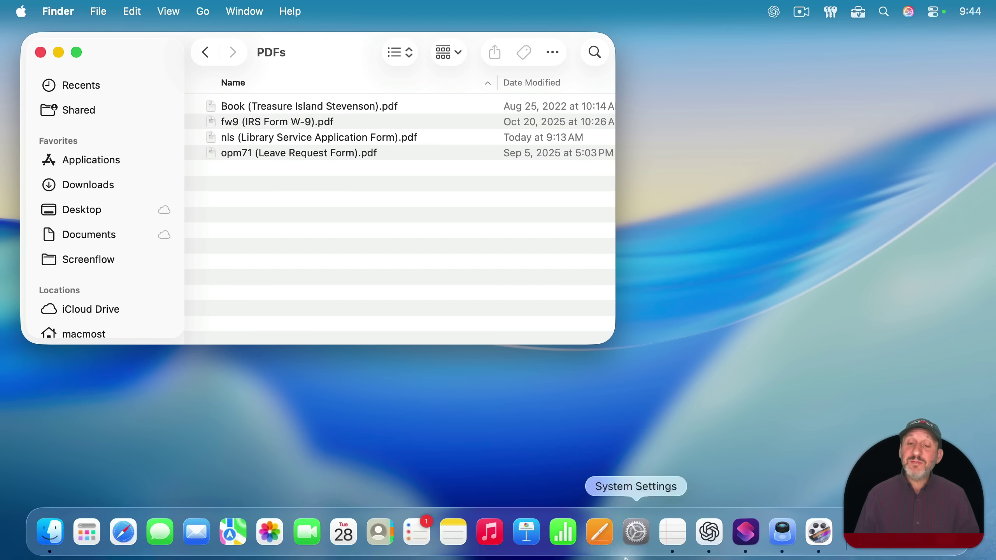
click(750, 533)
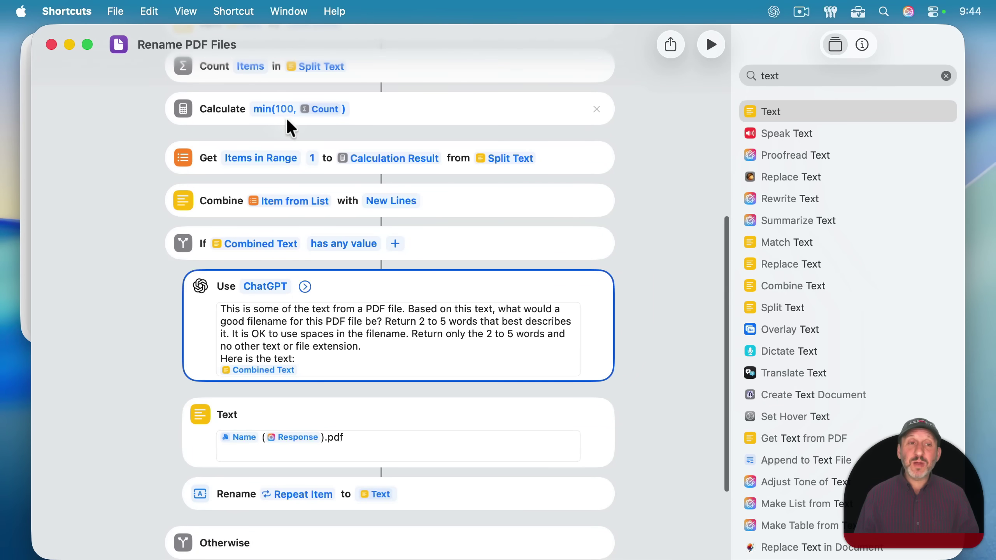